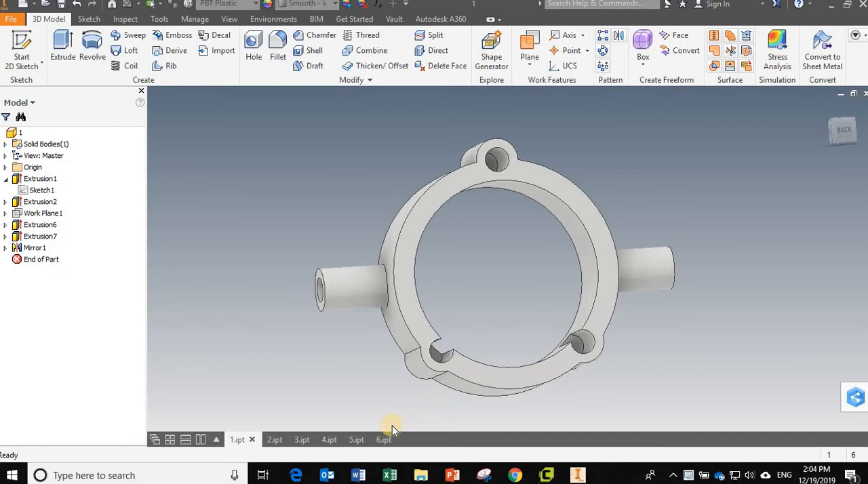
- Look through the open part files from 1.ipt to 6.ipt
mouse_move(383, 441)
click(273, 440)
click(301, 439)
click(329, 440)
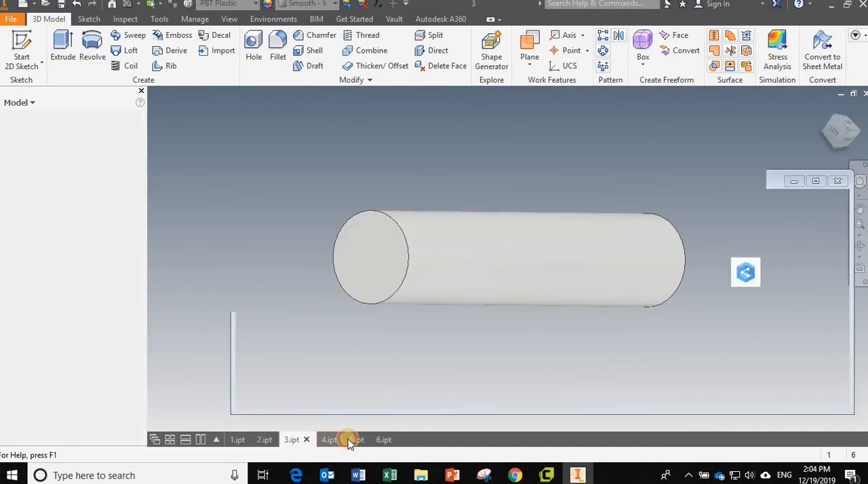
click(384, 440)
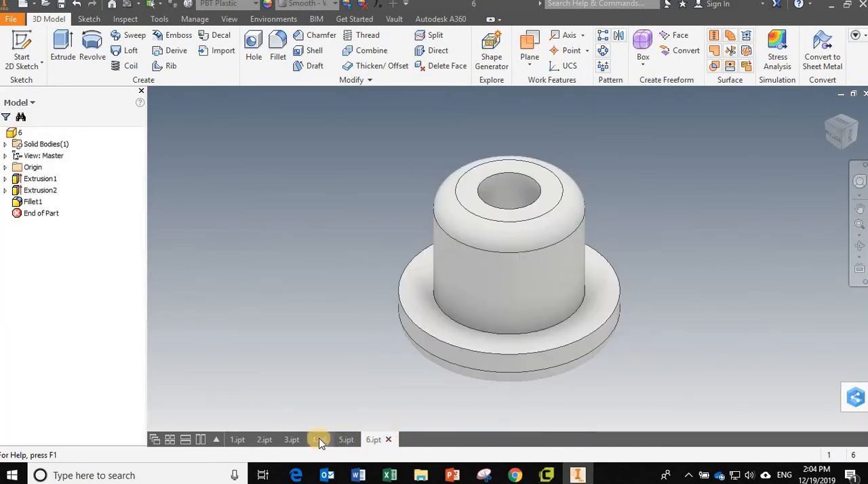
click(319, 440)
shift+middle_drag(366, 346, 435, 279)
- Review the plain cylindrical part 3.ipt and close its file
click(290, 440)
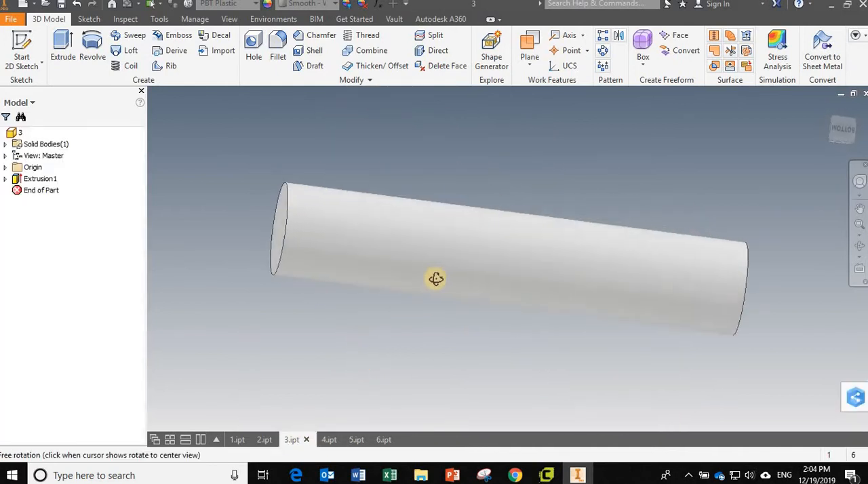
scroll(435, 279, down, 3)
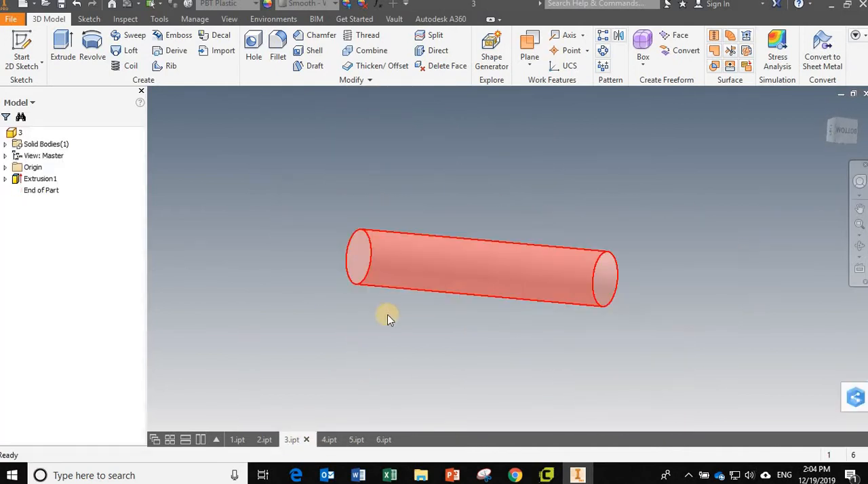
click(306, 440)
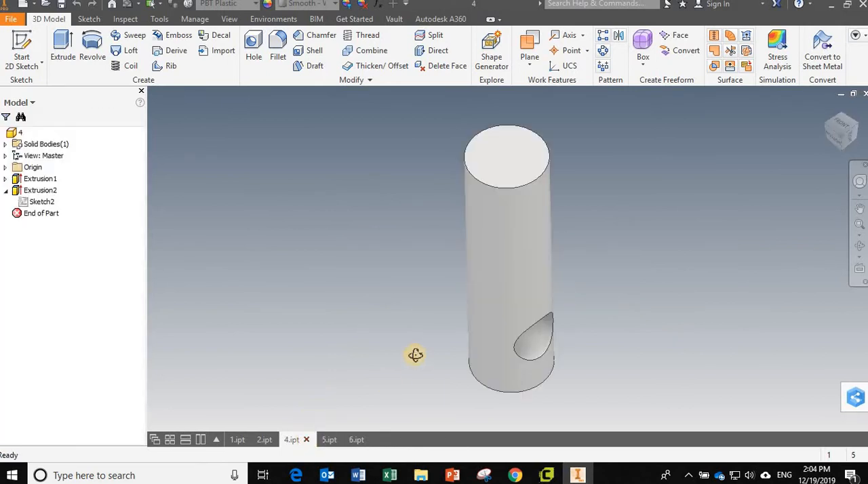
- Check Sketch2 of the cross hole in 4.ipt, then close 4.ipt and 6.ipt
mouse_move(414, 355)
shift+middle_down()
mouse_move(384, 314)
mouse_move(308, 312)
shift+middle_up()
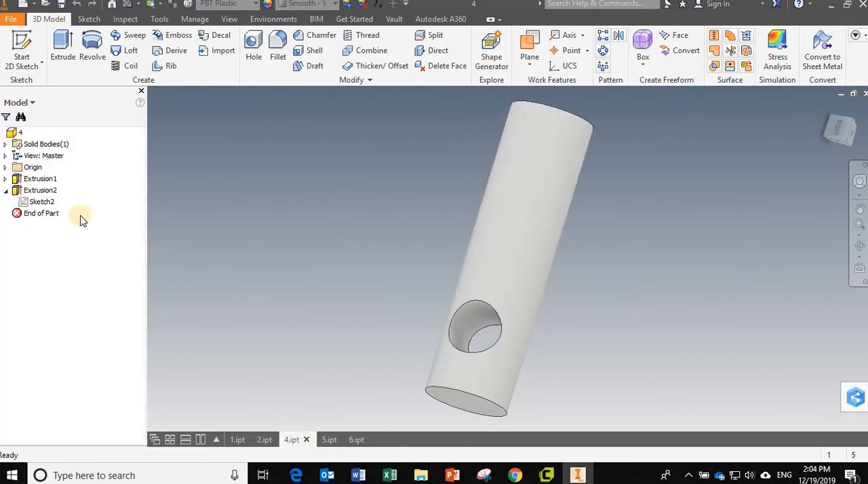
double_click(33, 198)
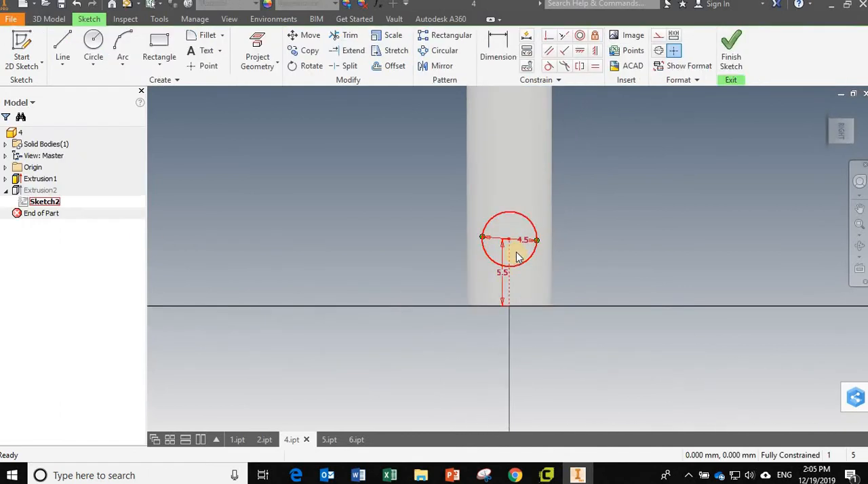
click(346, 454)
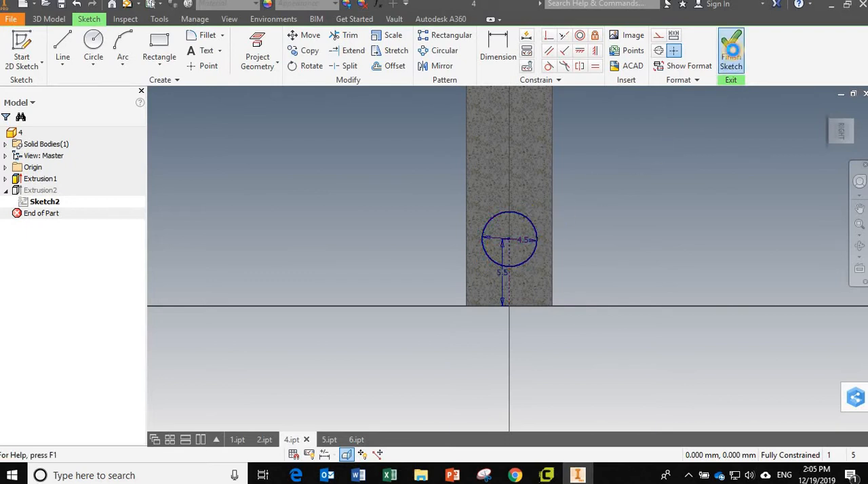
click(731, 57)
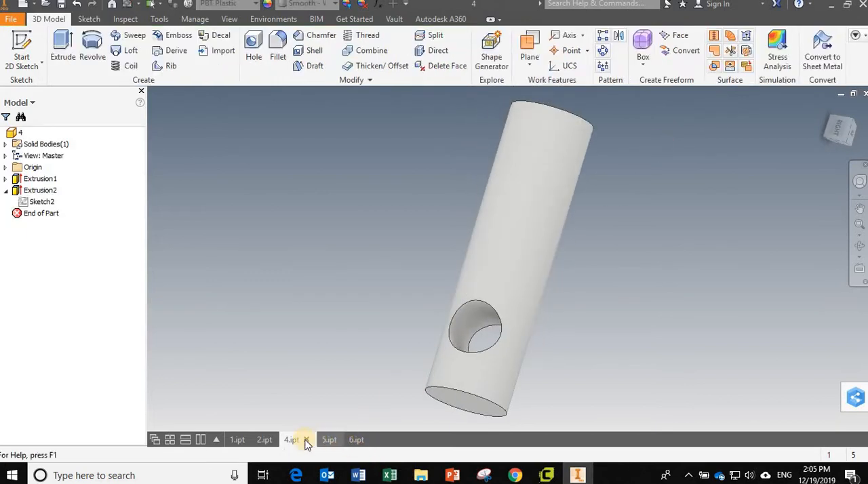
click(307, 440)
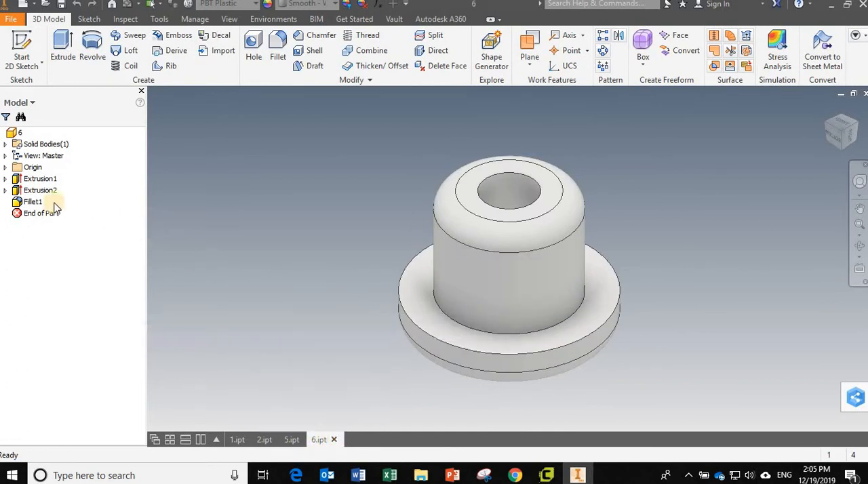
click(333, 441)
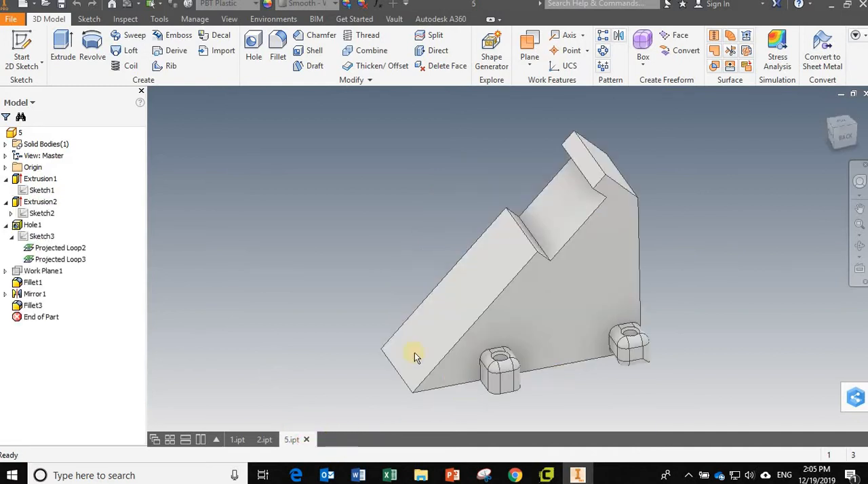
- Open Sketch1 of Extrusion1 in 5.ipt for editing and pull the hook's free corner outward to test its freedom
mouse_move(338, 333)
mouse_down()
mouse_move(339, 320)
mouse_move(278, 276)
mouse_up()
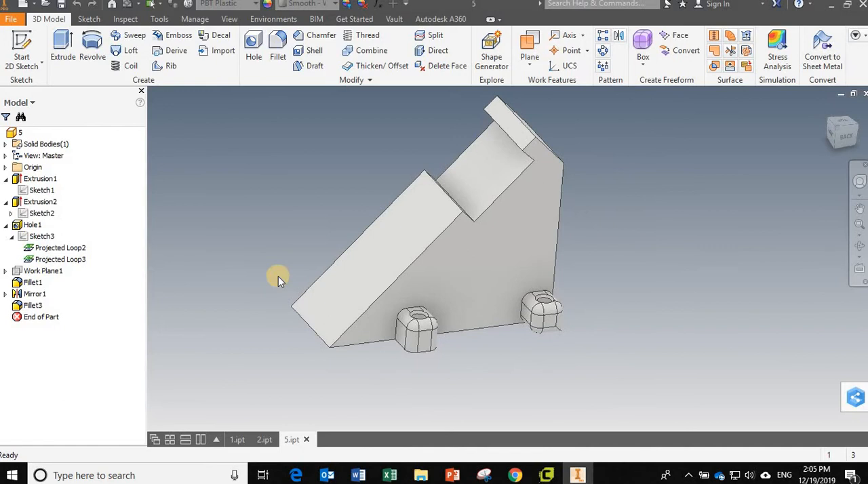
double_click(42, 191)
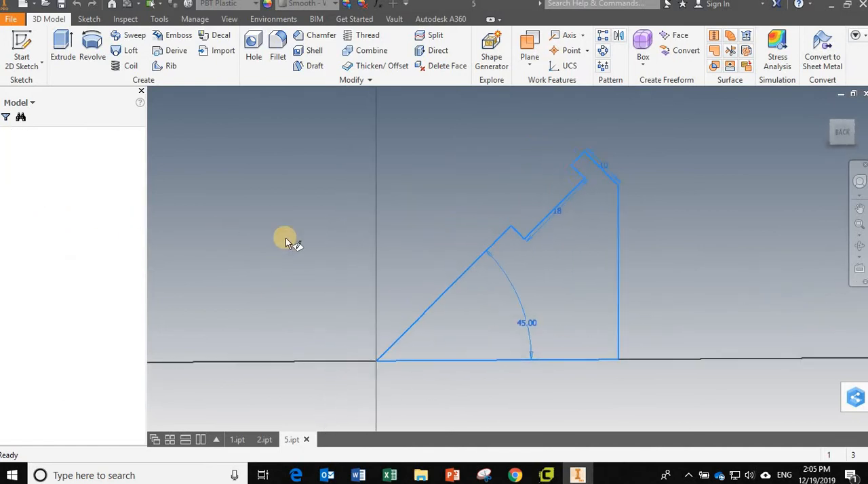
click(496, 225)
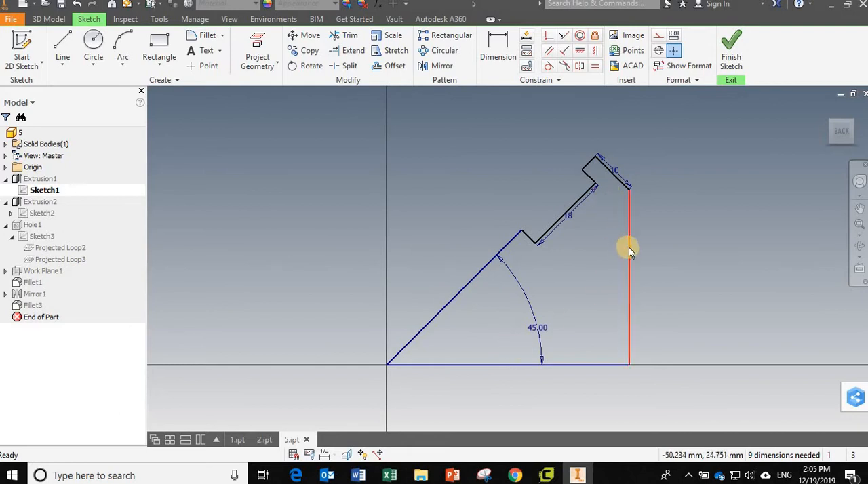
mouse_move(629, 248)
mouse_down()
mouse_move(601, 252)
mouse_move(685, 246)
mouse_move(624, 247)
mouse_move(652, 239)
mouse_move(579, 217)
mouse_move(588, 227)
mouse_move(627, 167)
mouse_move(605, 143)
mouse_move(576, 147)
mouse_move(589, 152)
mouse_move(602, 141)
mouse_move(577, 149)
mouse_move(580, 138)
mouse_up()
scroll(597, 149, down, 3)
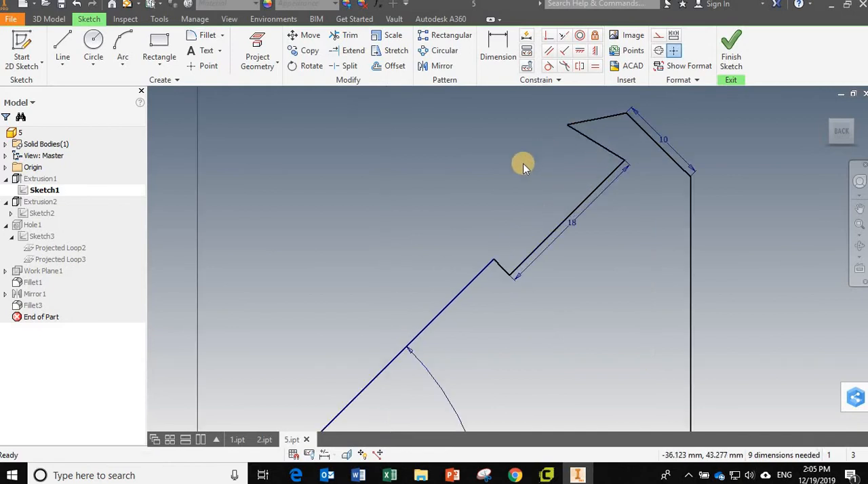
- Add four perpendicular constraints between adjoining edges, from the hook's outer edge around the notch to the 45° sloping line
click(565, 50)
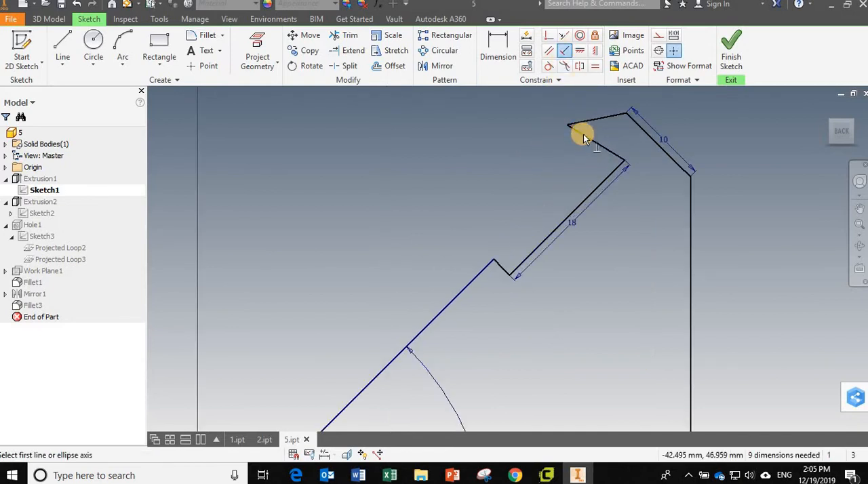
click(583, 135)
click(590, 120)
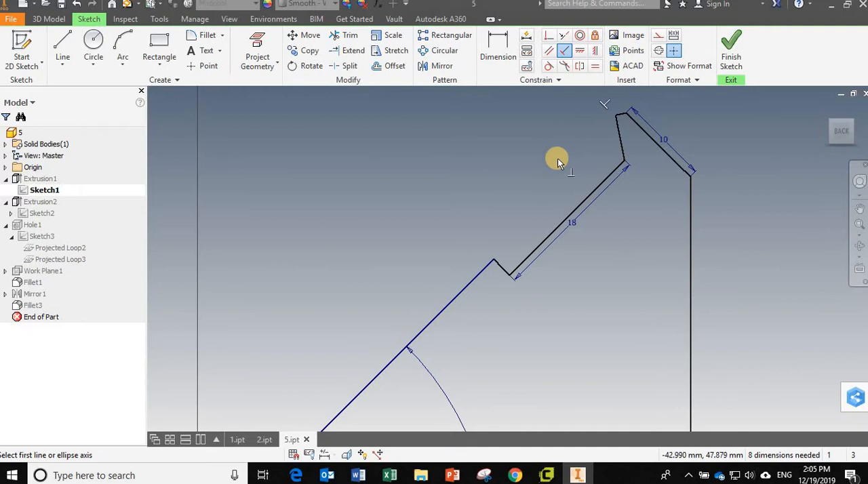
click(622, 147)
click(615, 166)
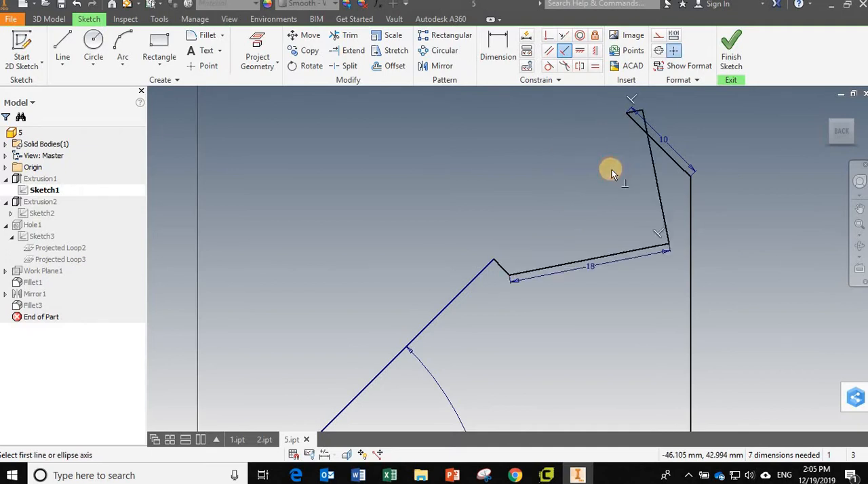
click(521, 274)
click(503, 269)
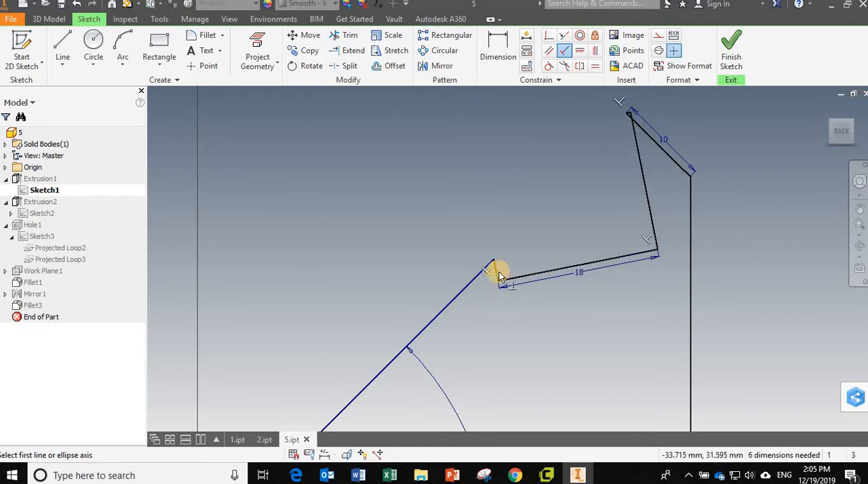
click(498, 273)
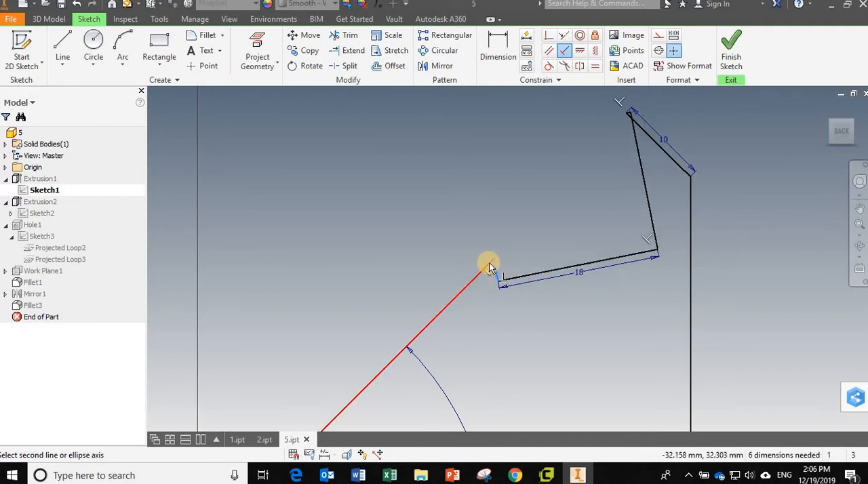
click(489, 263)
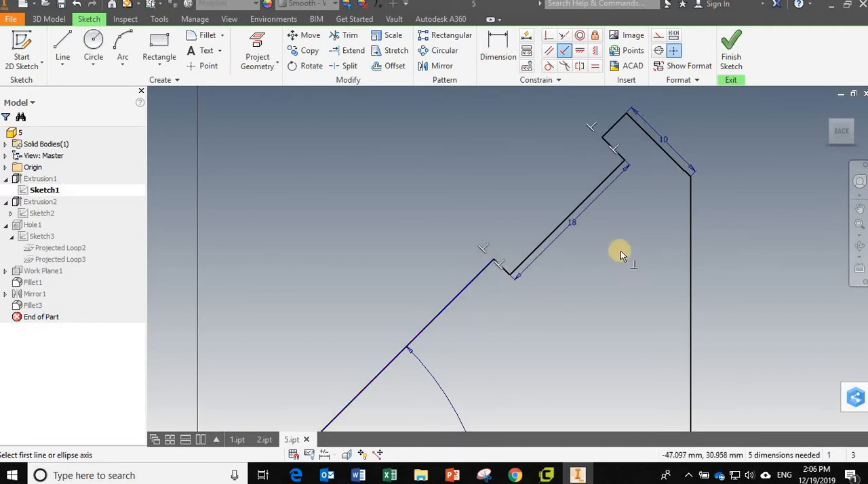
key(Escape)
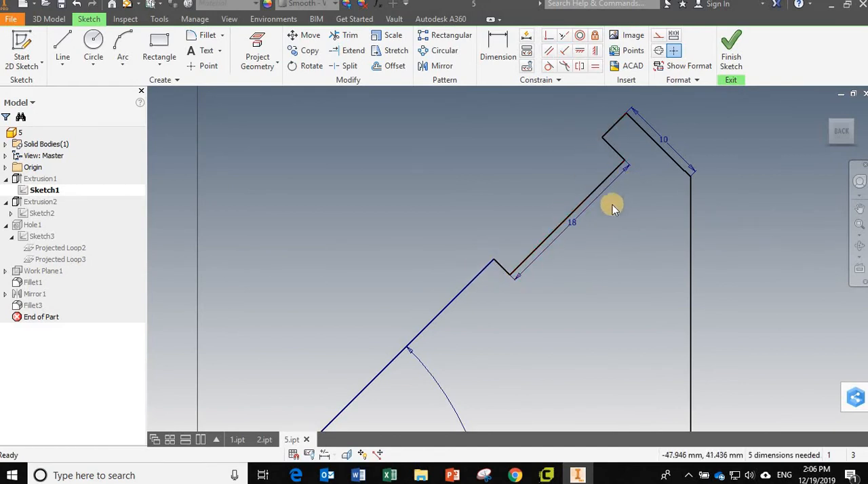
- Dimension the notch depth between its floor and the 45° sloping line as 4 mm, and finish the sketch
mouse_move(559, 224)
mouse_down()
mouse_move(585, 252)
mouse_move(556, 204)
mouse_move(591, 284)
mouse_move(548, 197)
mouse_up()
click(498, 51)
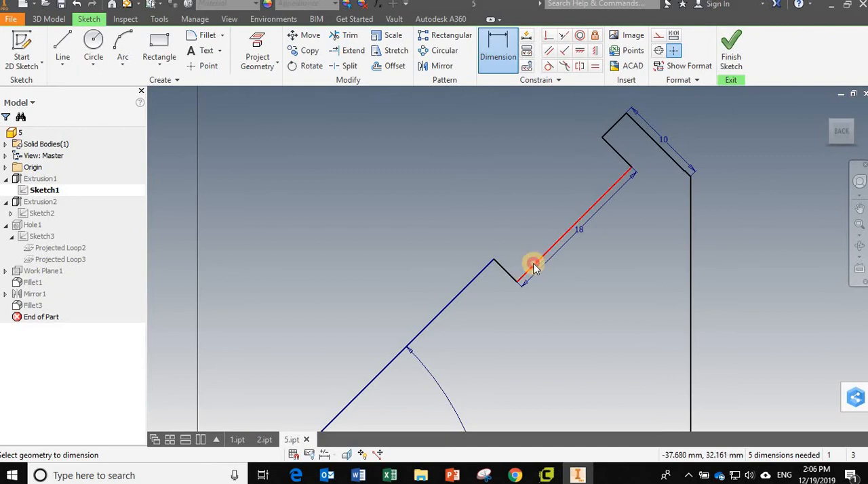
click(534, 264)
click(485, 268)
click(479, 211)
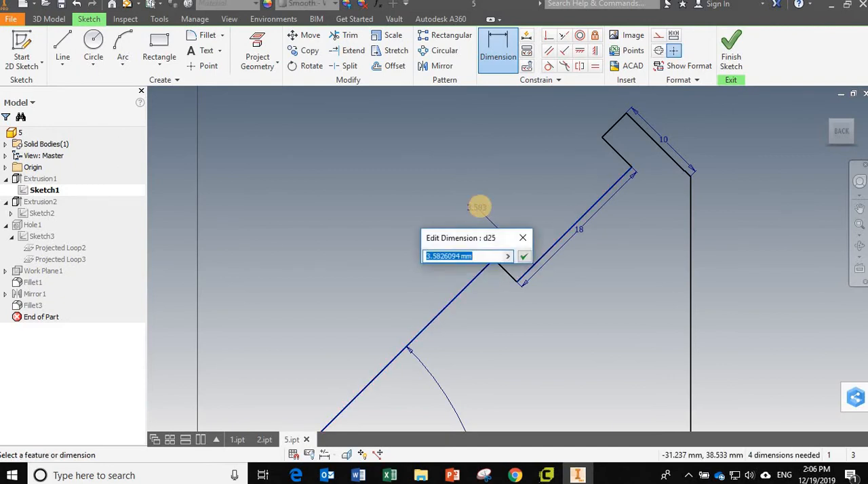
text(4)
key(Return)
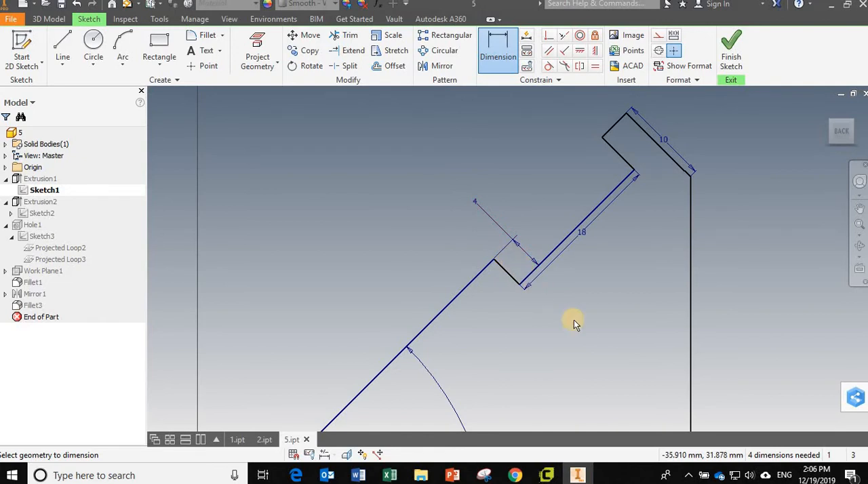
scroll(574, 320, up, 1)
scroll(574, 320, down, 2)
scroll(574, 320, down, 3)
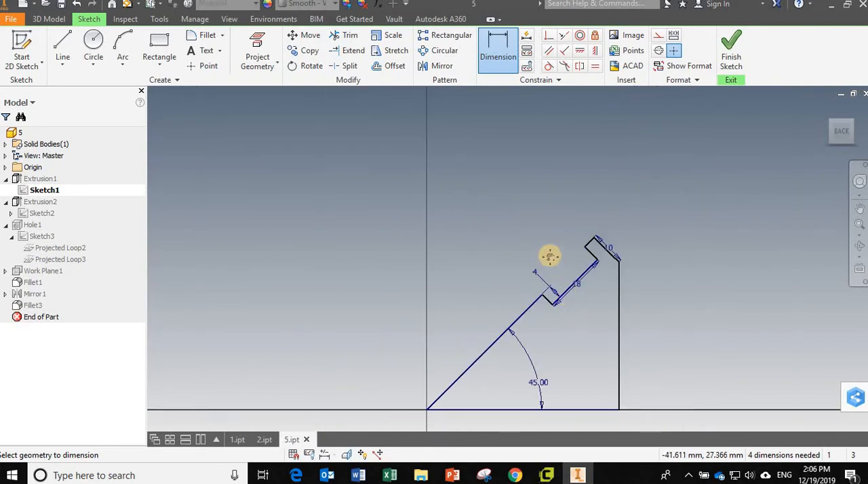
click(723, 66)
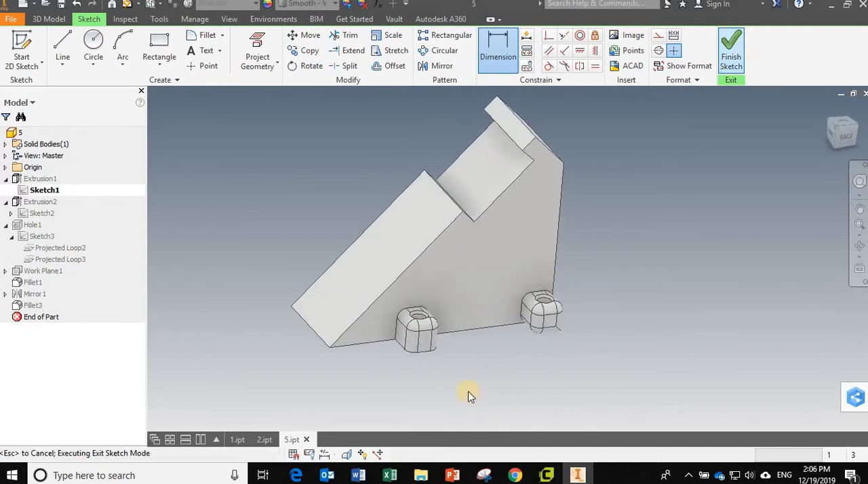
- Inspect the lugs on both sides of the wedge and open Sketch2 of Extrusion2 for editing at its lower square
shift+middle_drag(495, 352, 465, 356)
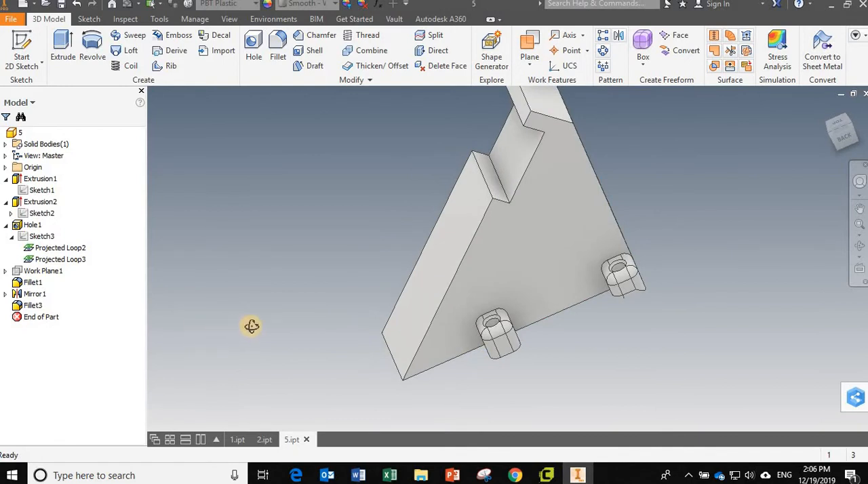
shift+middle_drag(248, 325, 457, 316)
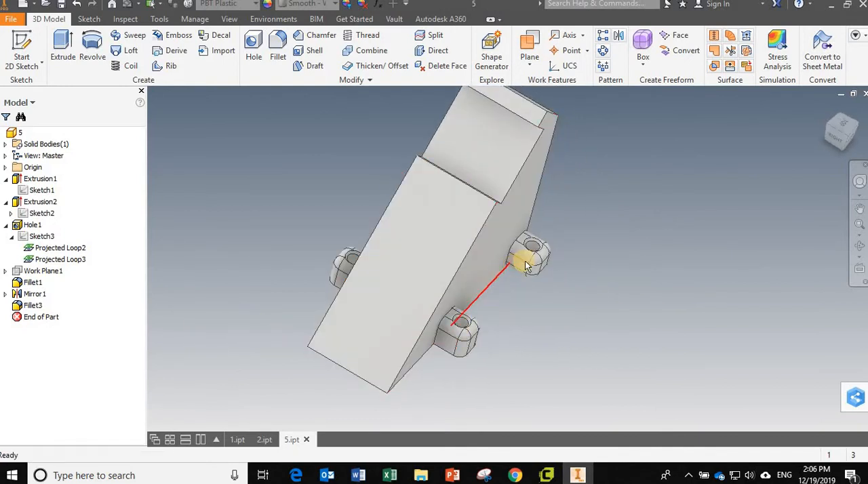
shift+middle_drag(405, 352, 380, 246)
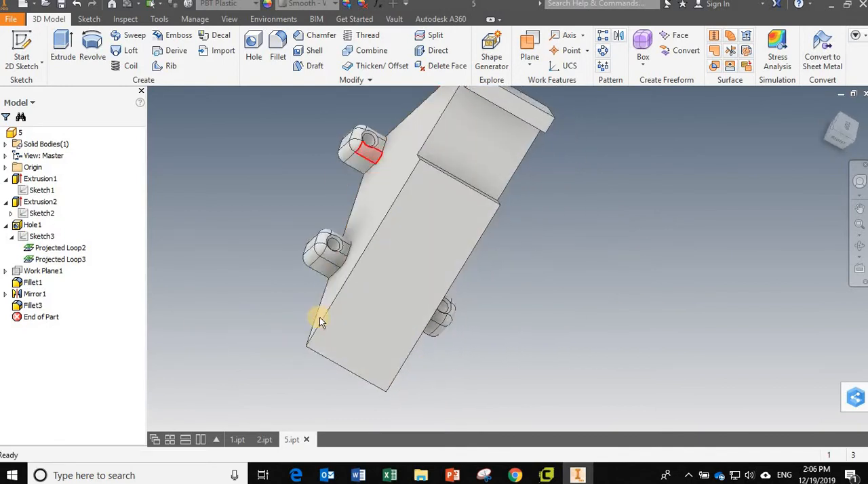
shift+middle_drag(449, 278, 326, 293)
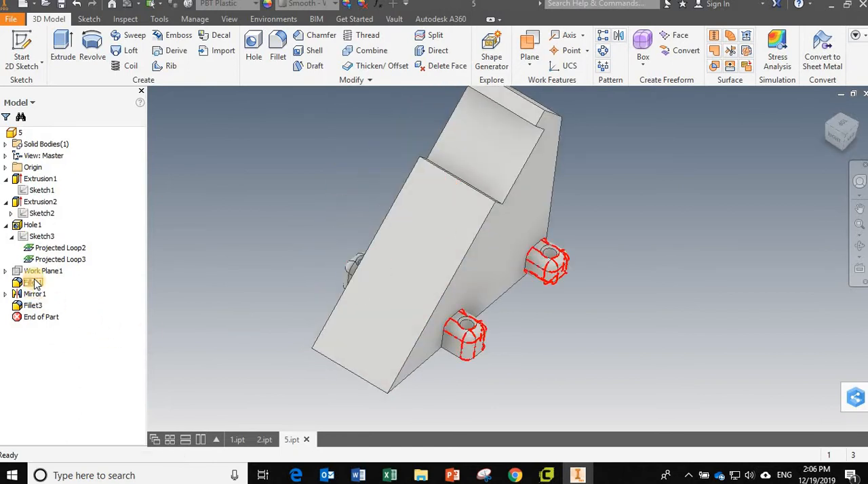
shift+middle_drag(523, 368, 481, 349)
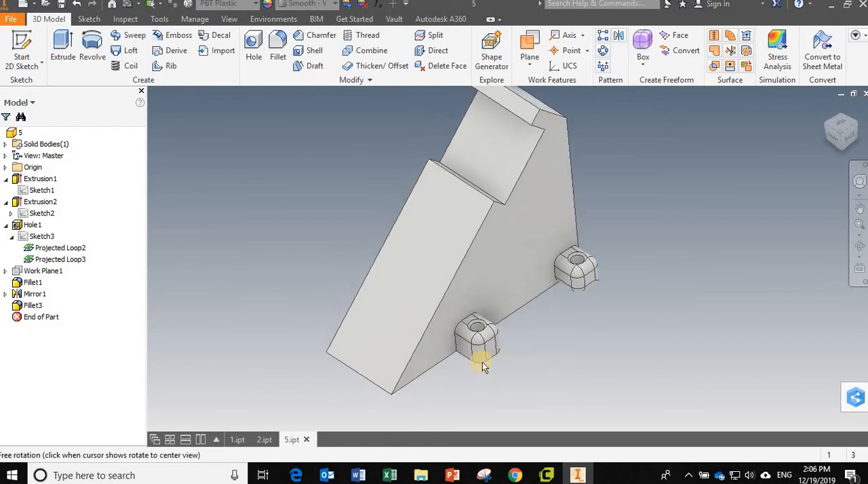
double_click(41, 214)
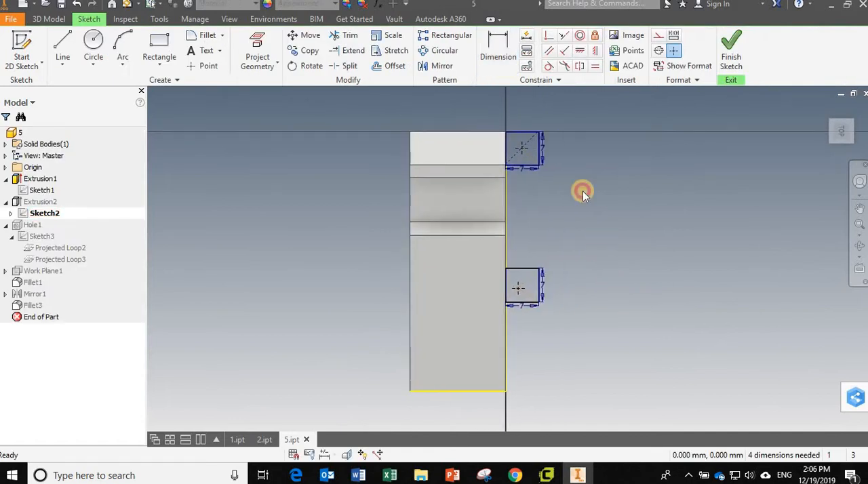
scroll(570, 177, up, 3)
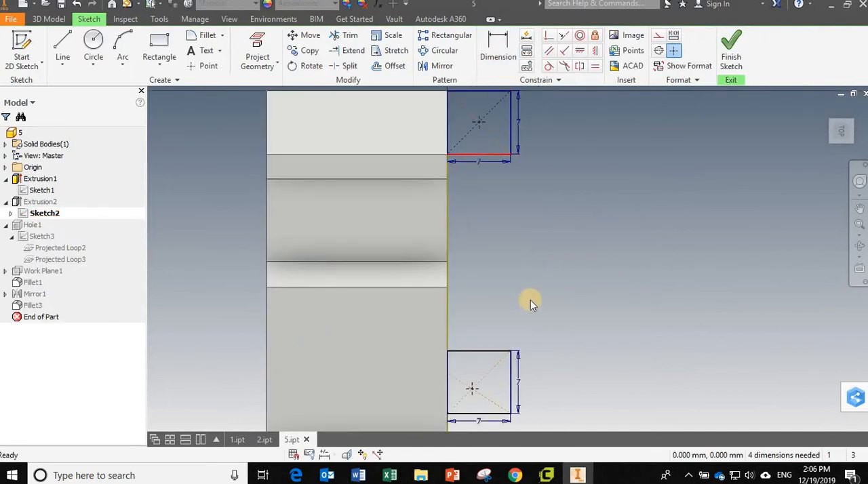
scroll(532, 303, down, 3)
middle_drag(536, 316, 491, 242)
scroll(481, 304, up, 3)
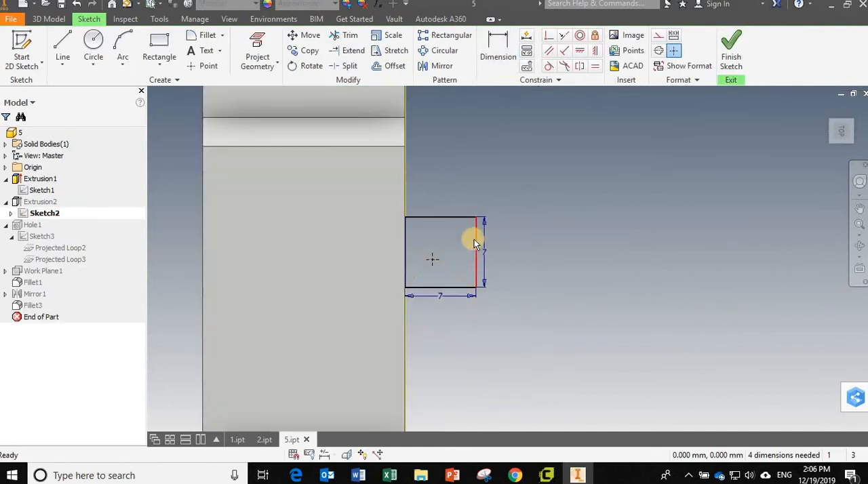
- Pull the lower square's upper edge along the body edge to test its freedom, and finish the sketch
mouse_move(466, 219)
mouse_down()
mouse_move(467, 315)
mouse_move(463, 233)
mouse_move(456, 271)
mouse_move(461, 209)
mouse_move(459, 270)
mouse_move(460, 224)
mouse_up()
scroll(491, 324, up, 2)
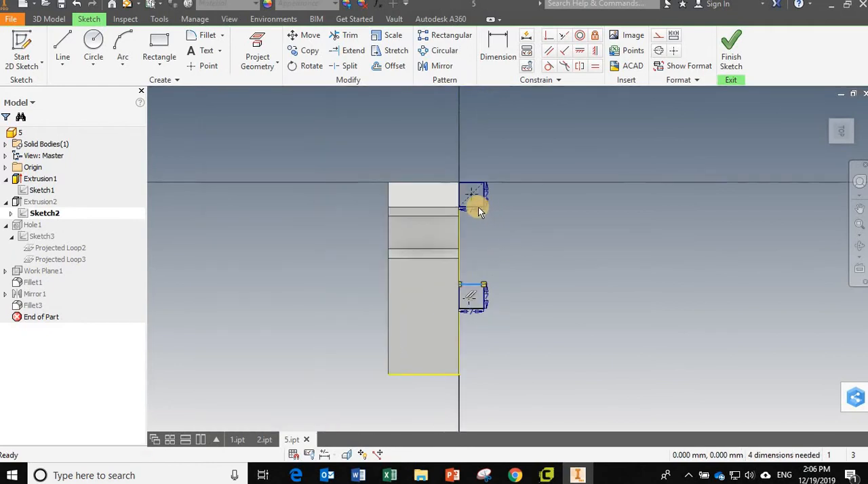
drag(473, 289, 475, 300)
click(623, 271)
click(731, 54)
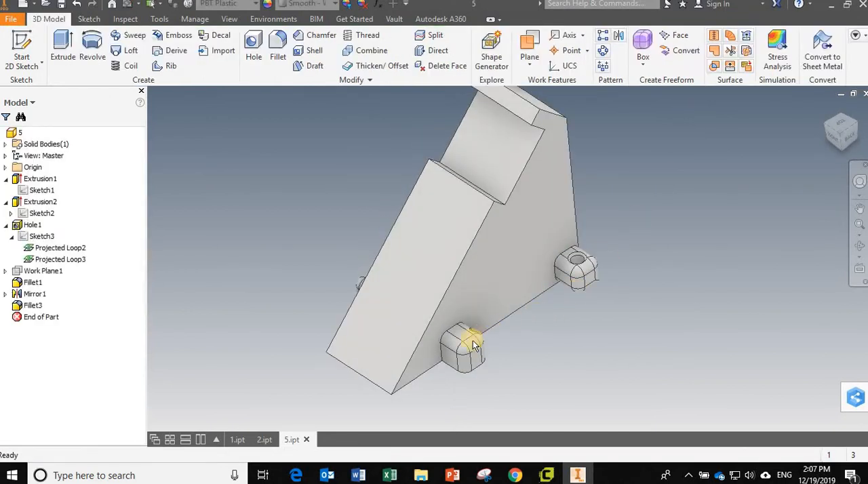
- Reopen Sketch2 of Extrusion2, pull the lower square further down the body edge, and delete its construction diagonal
click(41, 218)
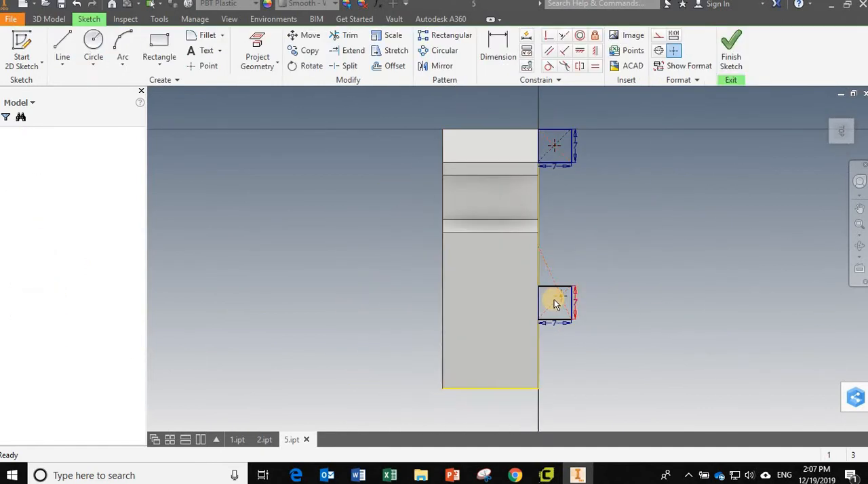
scroll(556, 303, up, 4)
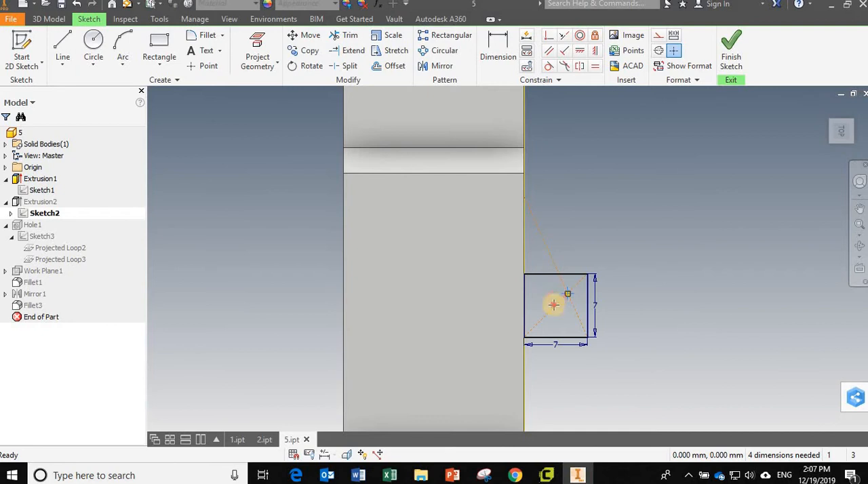
drag(553, 303, 561, 320)
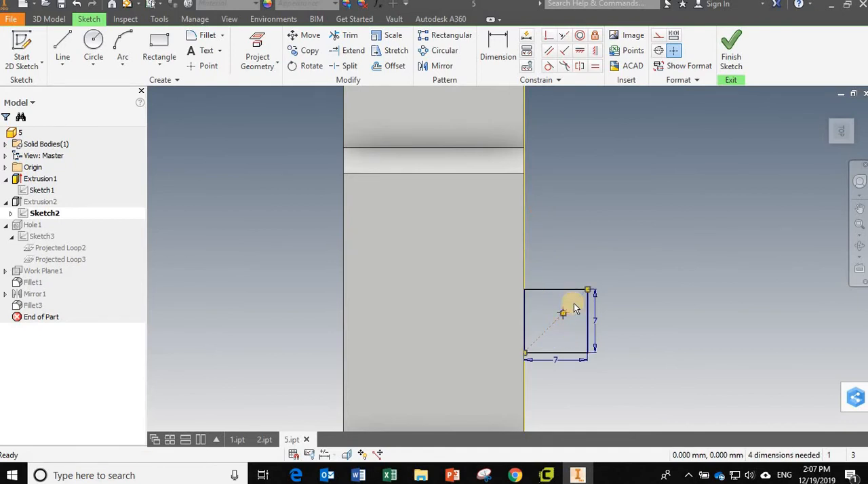
key(Delete)
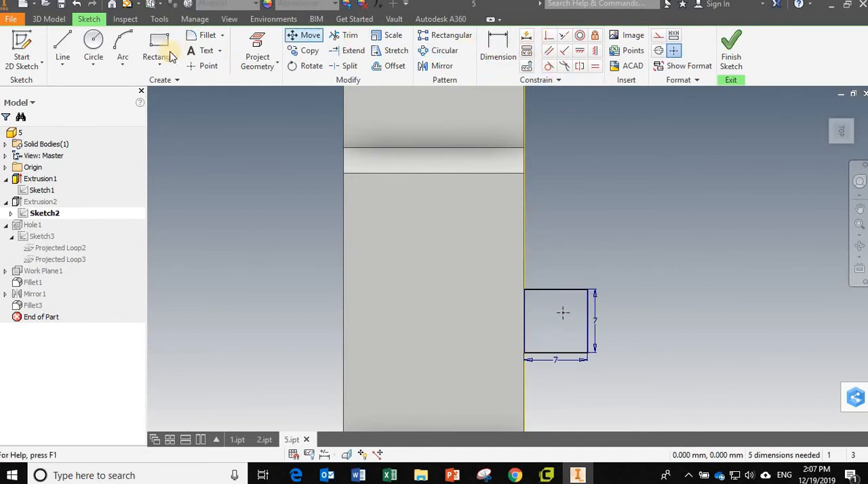
- Draw a construction line through the lower square, from the midpoint of its upper edge to the midpoint of its lower edge
click(63, 55)
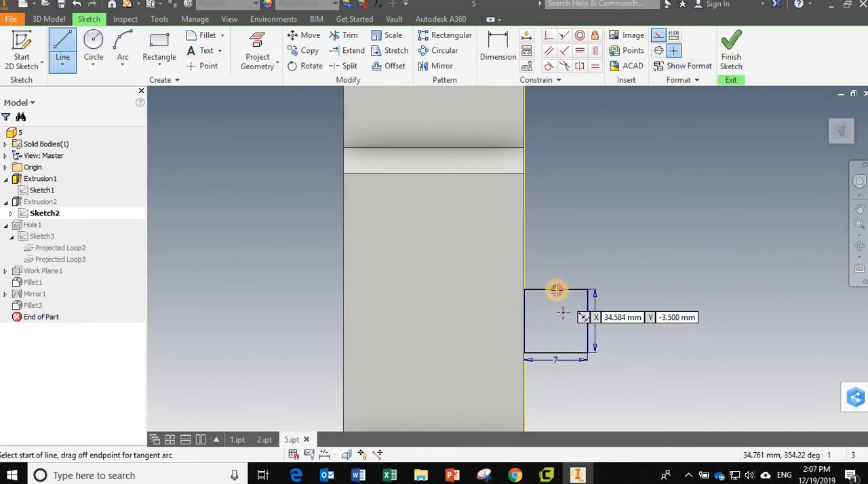
click(556, 291)
click(557, 354)
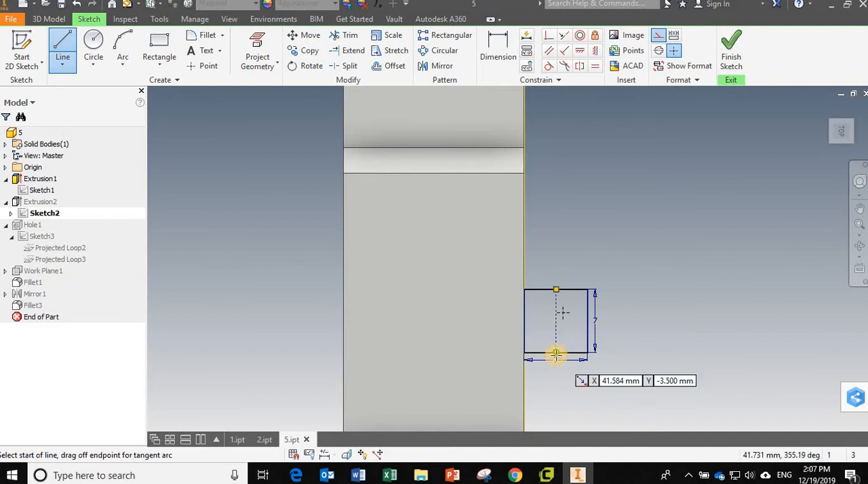
key(Escape)
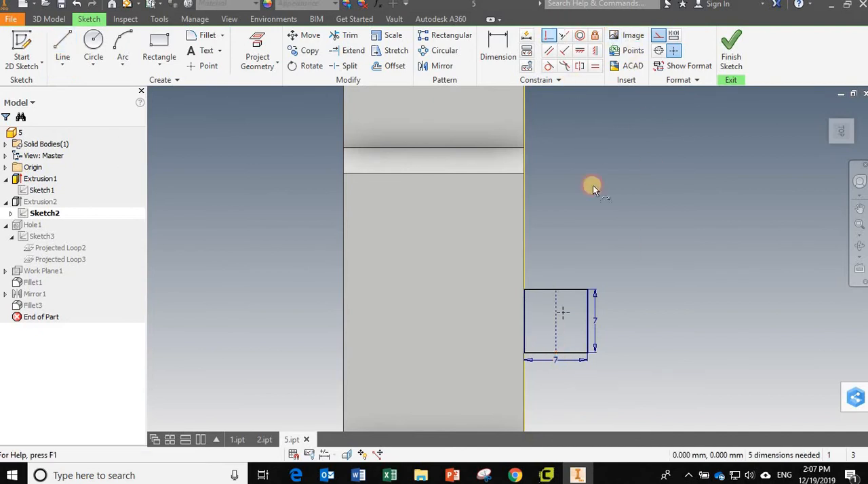
- Make the loose center point coincident with the construction line's midpoint, finish the sketch, and check the lugs on the model
click(562, 318)
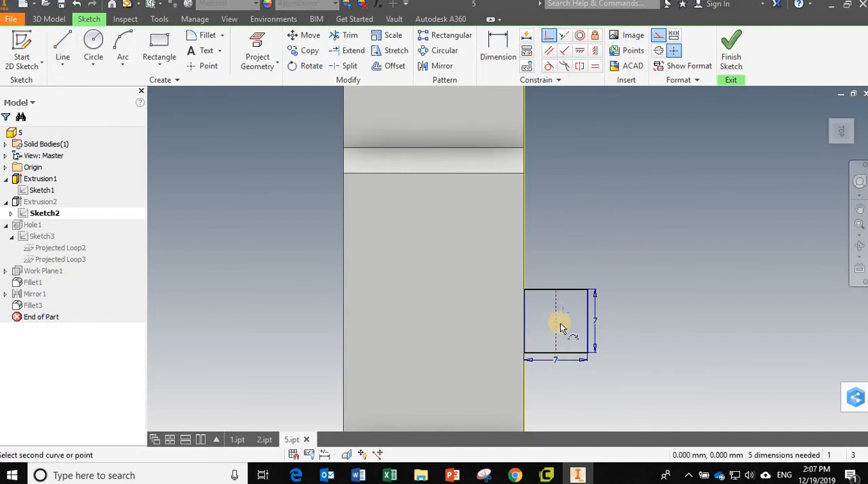
click(557, 324)
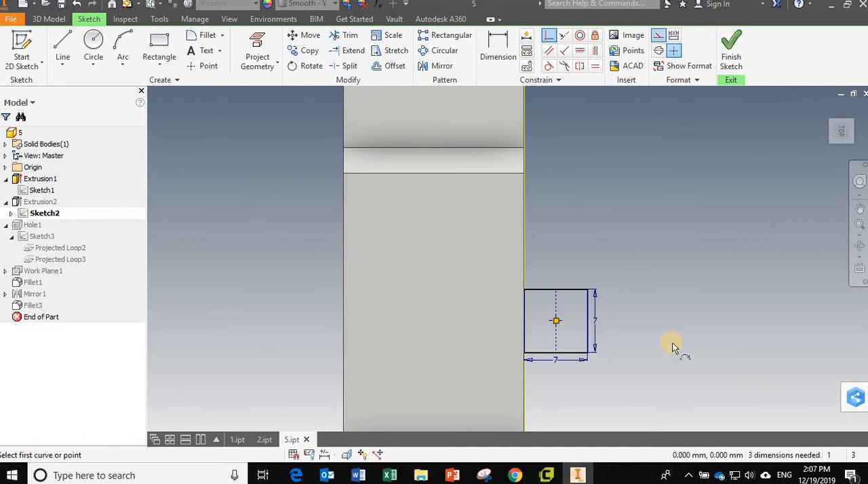
key(Escape)
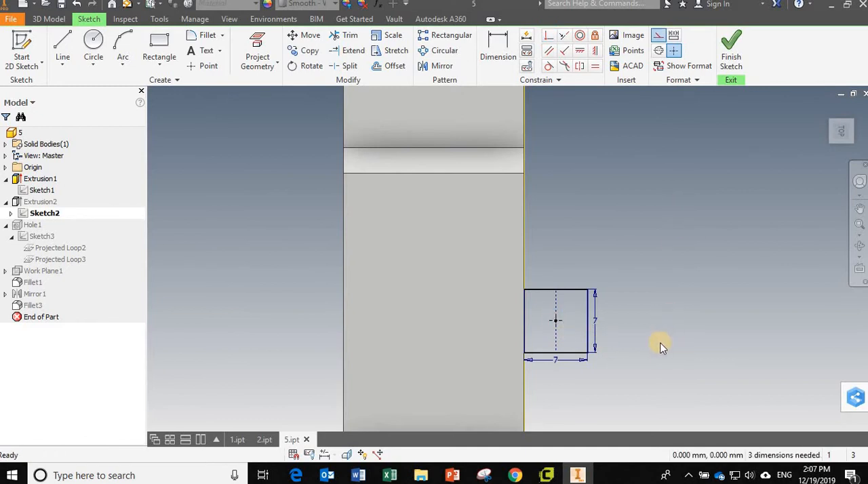
mouse_move(661, 343)
shift+middle_down()
mouse_move(651, 318)
mouse_move(577, 333)
shift+middle_up()
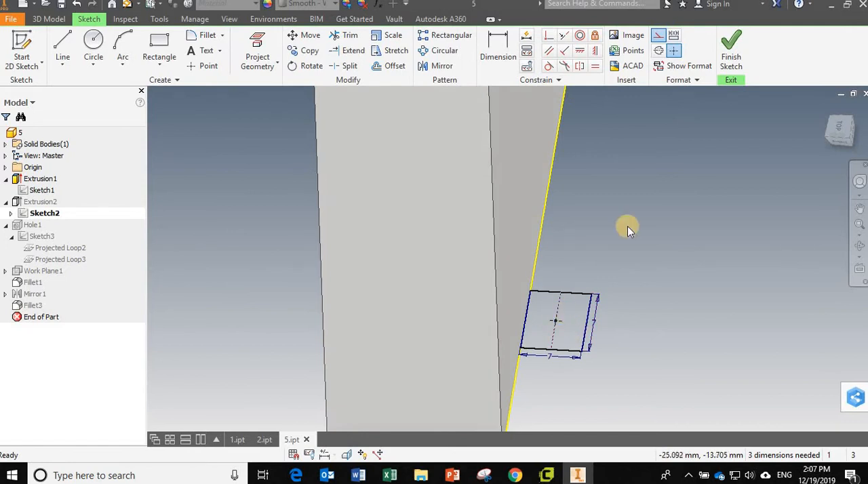
click(730, 68)
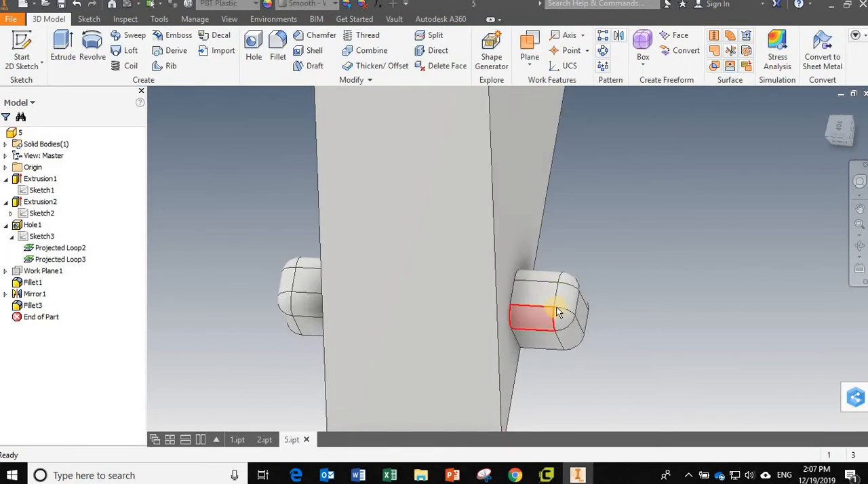
scroll(560, 305, down, 2)
scroll(563, 305, down, 2)
shift+middle_drag(576, 295, 626, 255)
scroll(626, 255, up, 3)
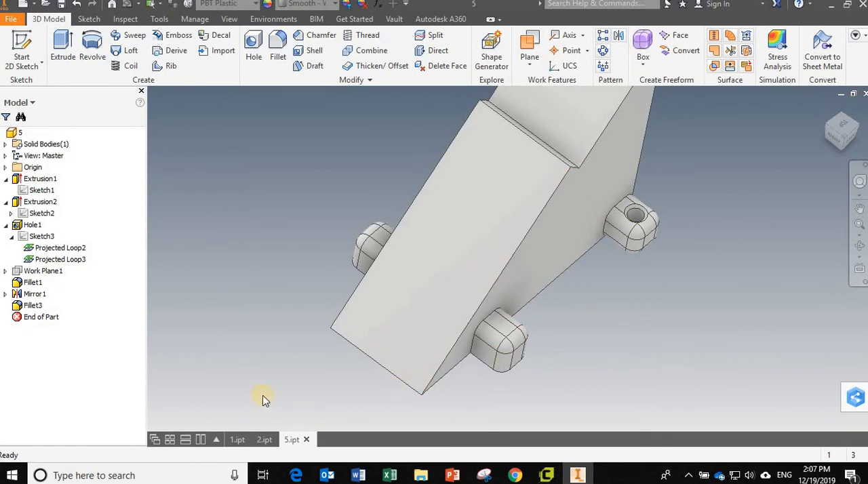
- Switch through 2.ipt to 1.ipt and open Sketch1 of Extrusion1 for editing
click(264, 440)
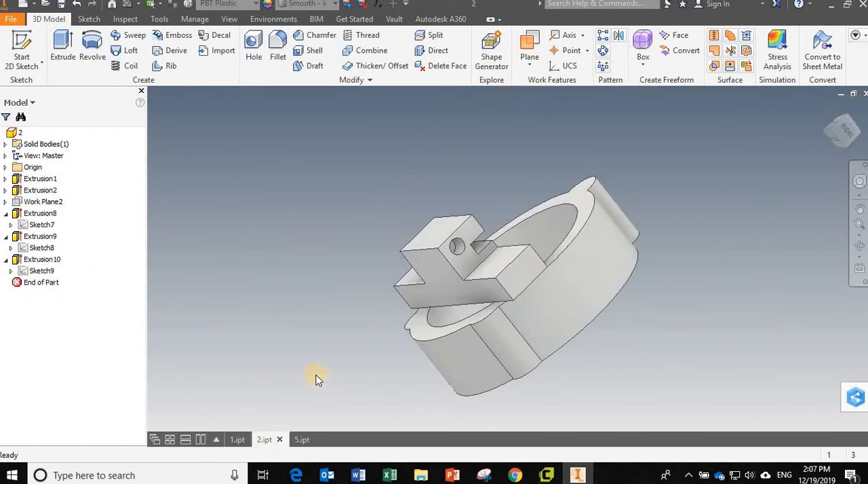
click(240, 441)
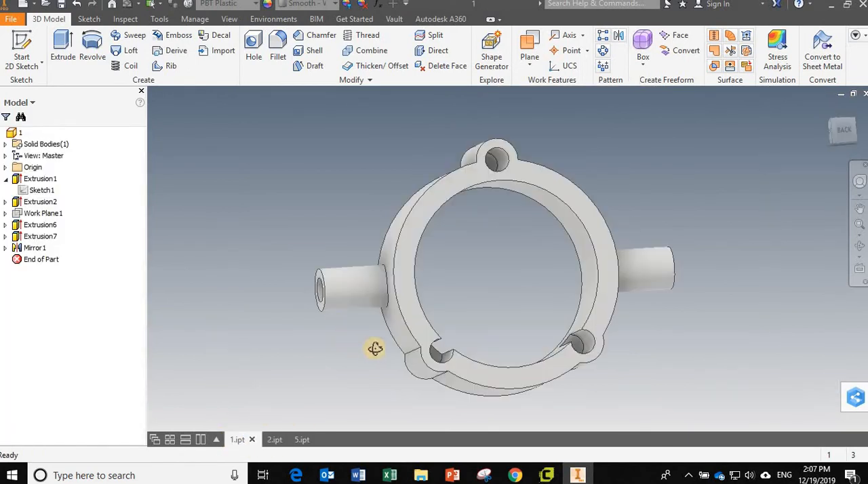
shift+middle_drag(376, 348, 348, 337)
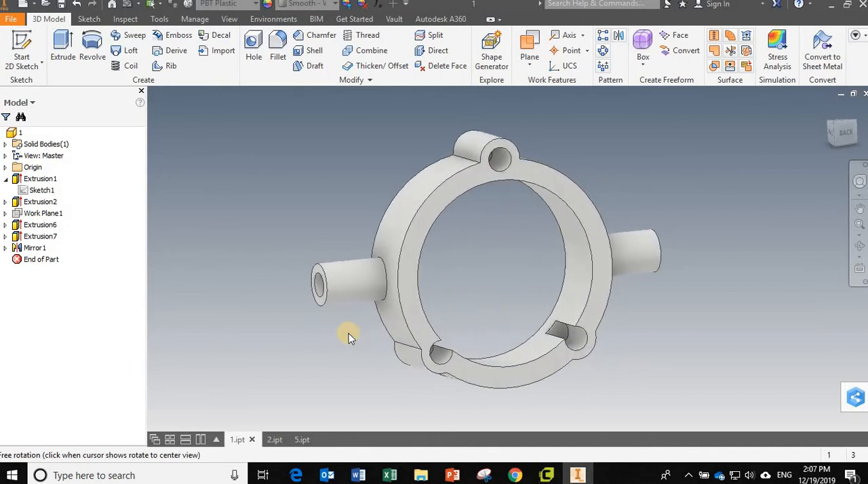
double_click(49, 191)
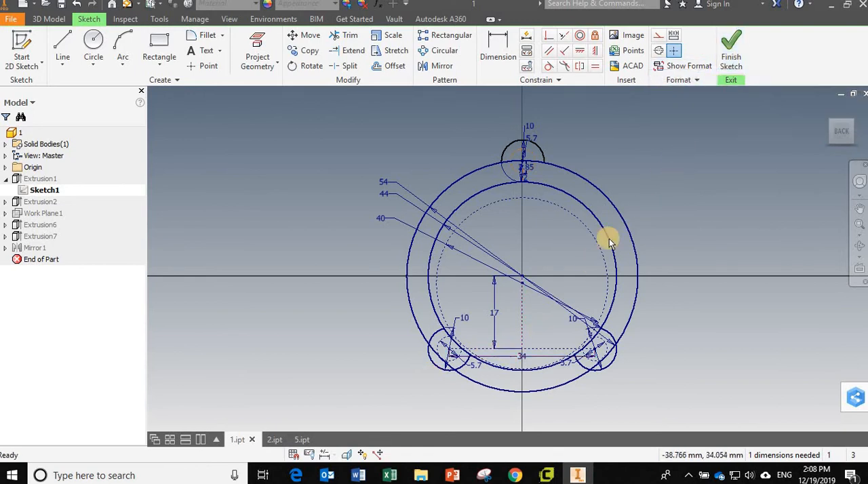
- Set the lower-left boss circle's diameter to 12 mm and its inner hole's diameter to 6 mm, and finish the sketch
double_click(464, 319)
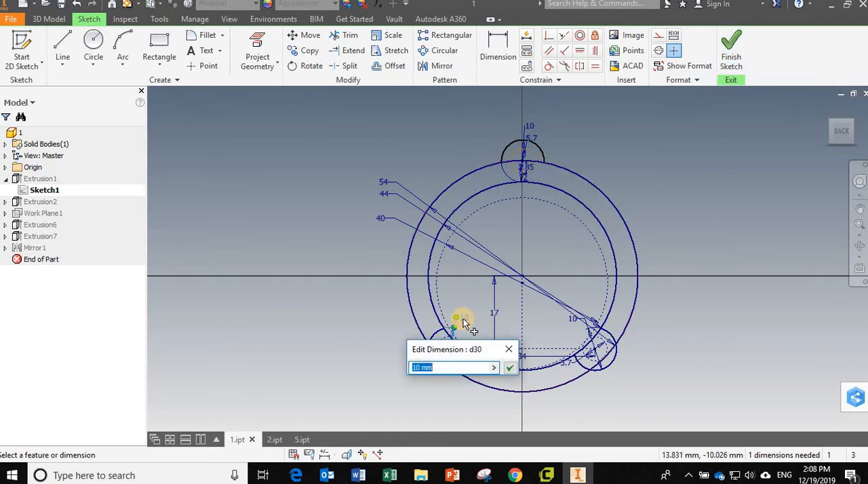
key(Return)
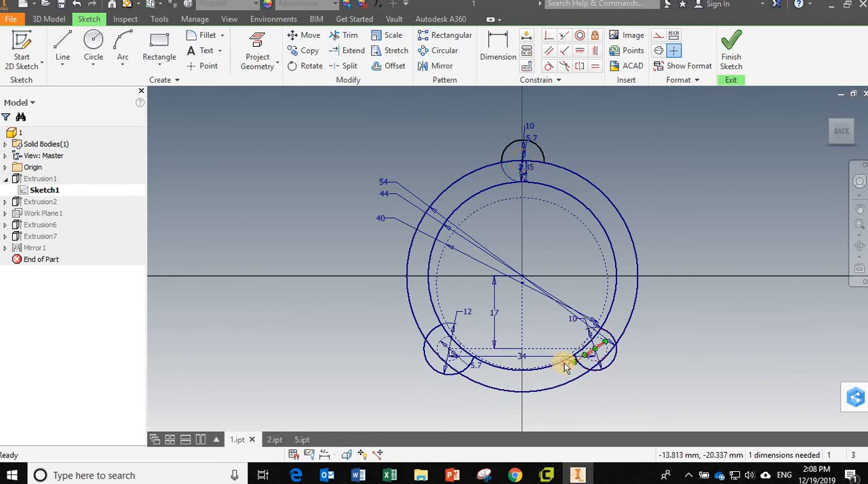
click(479, 367)
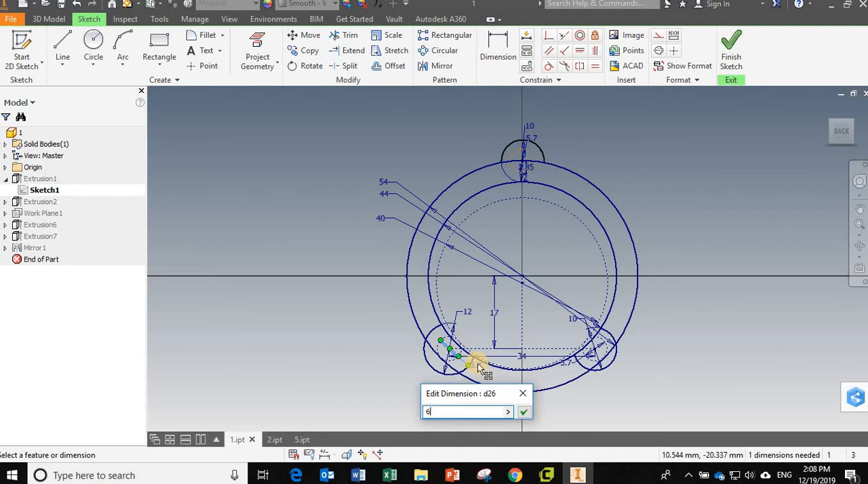
key(Return)
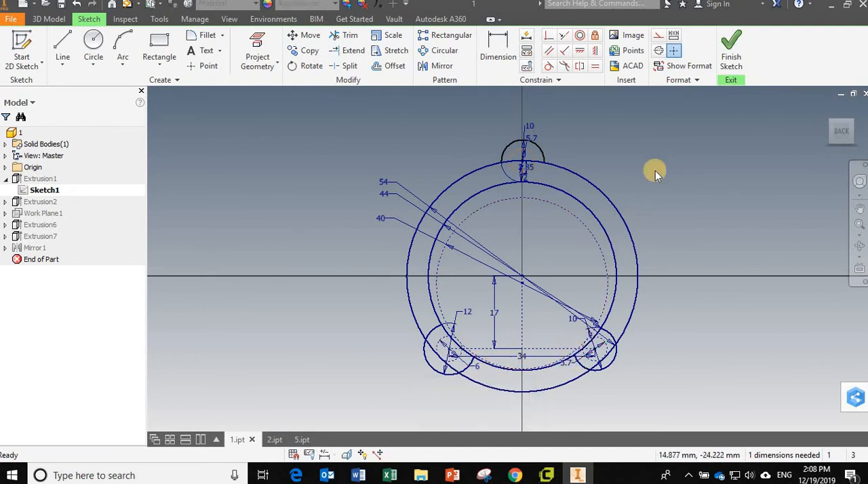
click(745, 60)
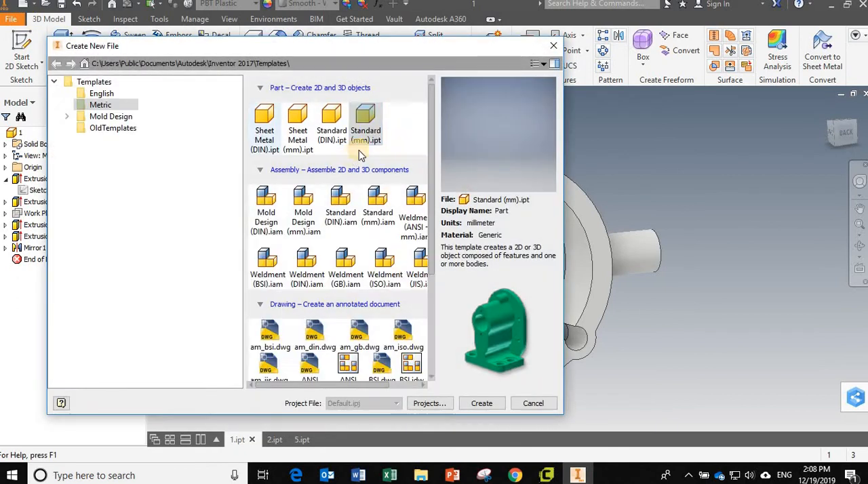
- Create a part from the Standard (mm).ipt template and sketch a circle centred on the origin in the front plane
double_click(361, 115)
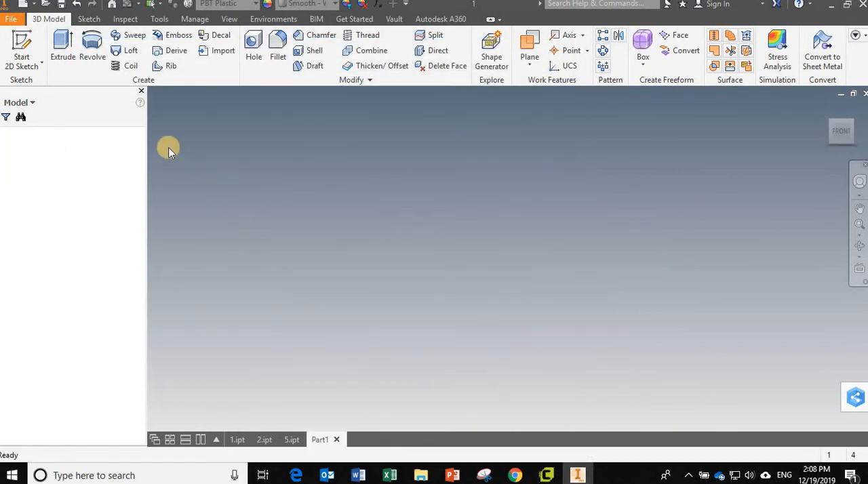
click(22, 51)
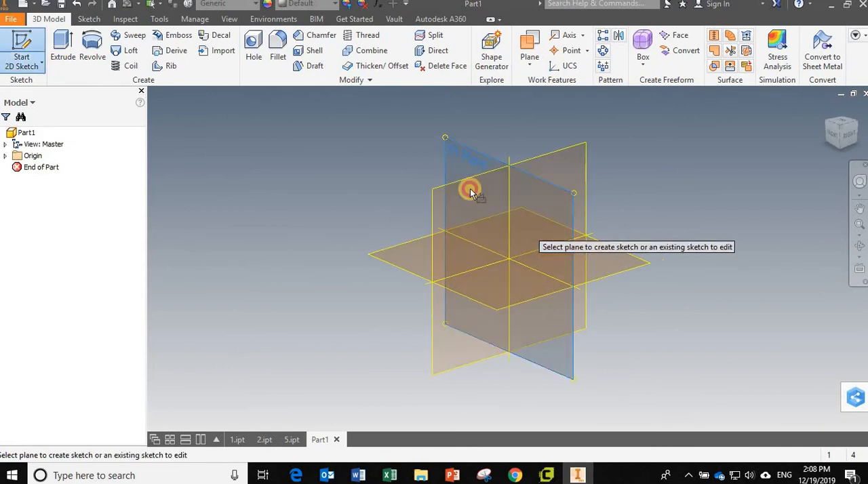
click(470, 189)
key(c)
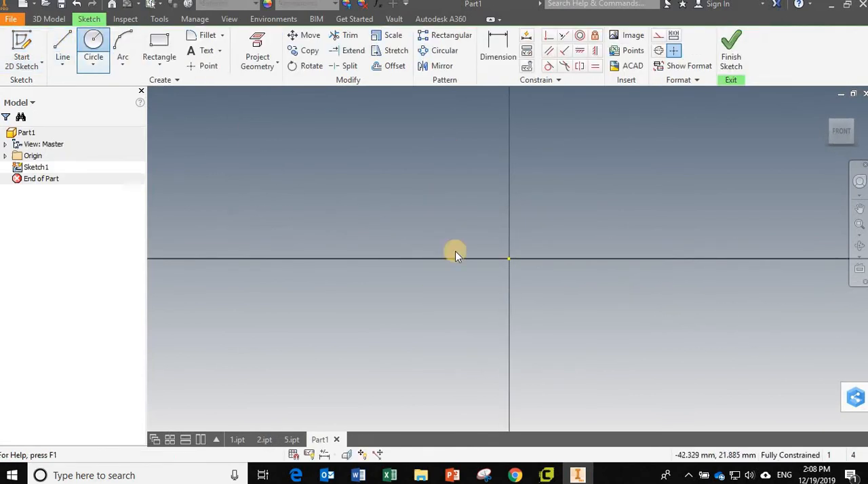
click(509, 258)
click(246, 150)
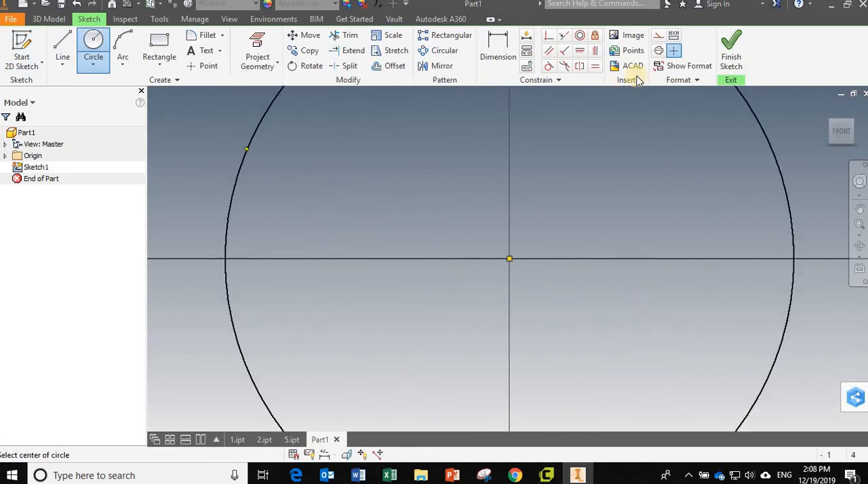
- Offset the circle inward to form a ring profile and finish the sketch
click(384, 66)
click(247, 157)
click(312, 199)
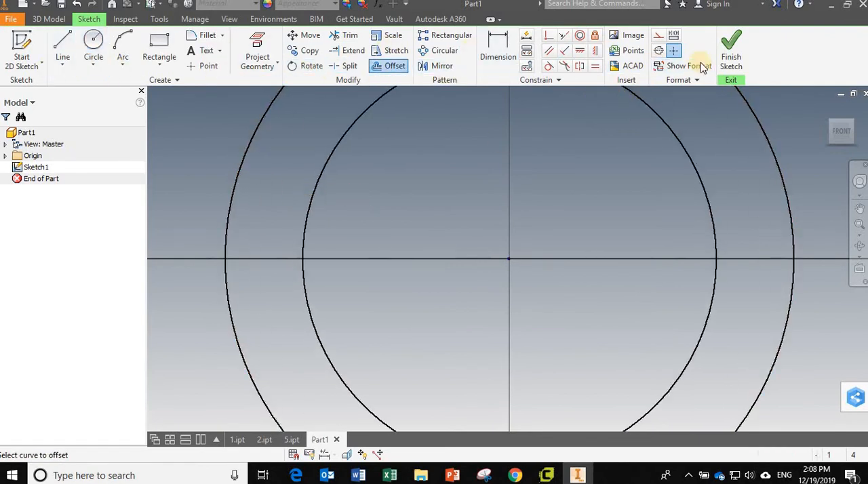
click(731, 57)
- Extrude the ring area between the two circles by 10 mm
click(63, 48)
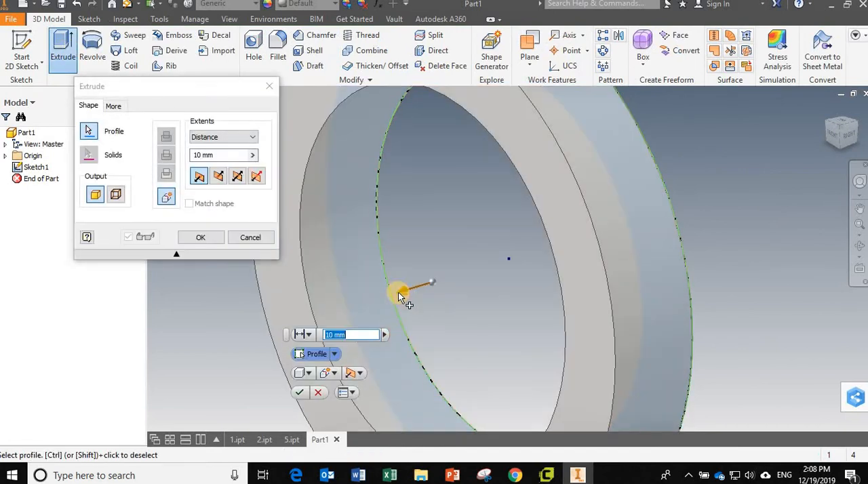
click(370, 300)
ctrl+click(371, 301)
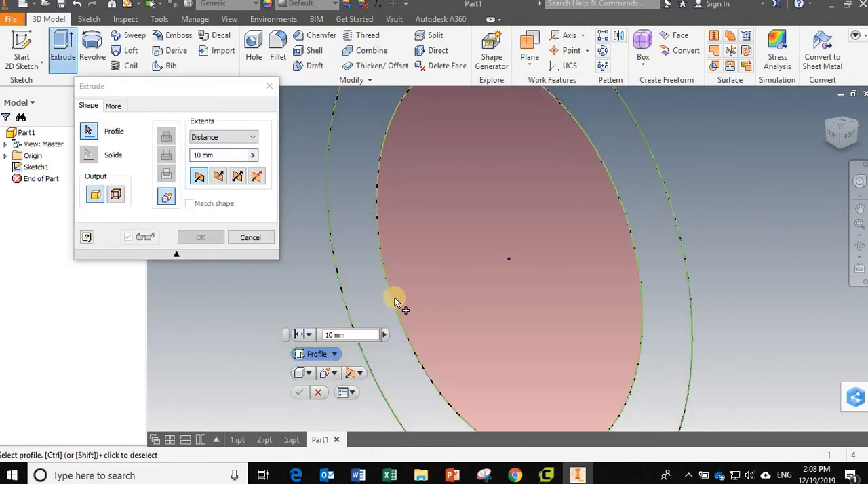
click(399, 390)
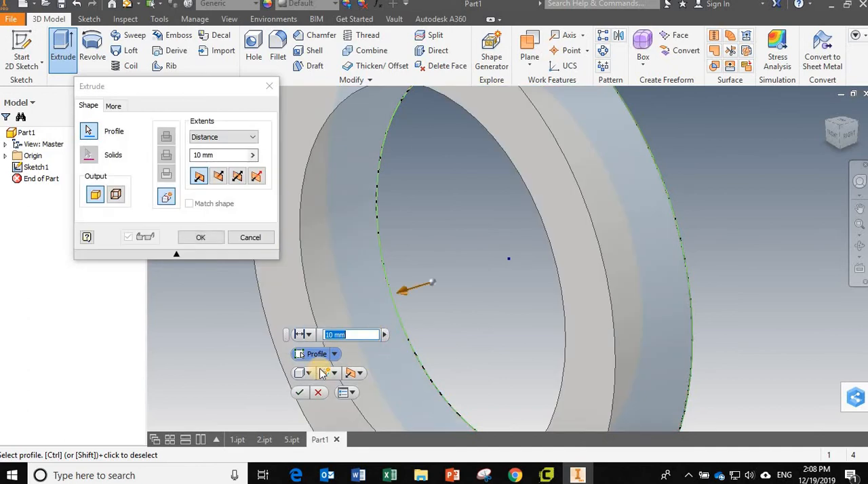
click(292, 394)
- Start a sketch on the ring's front face and draw a circle about 5.7 mm in diameter across its lower-right inner edge
scroll(449, 371, up, 3)
shift+middle_drag(449, 372, 489, 254)
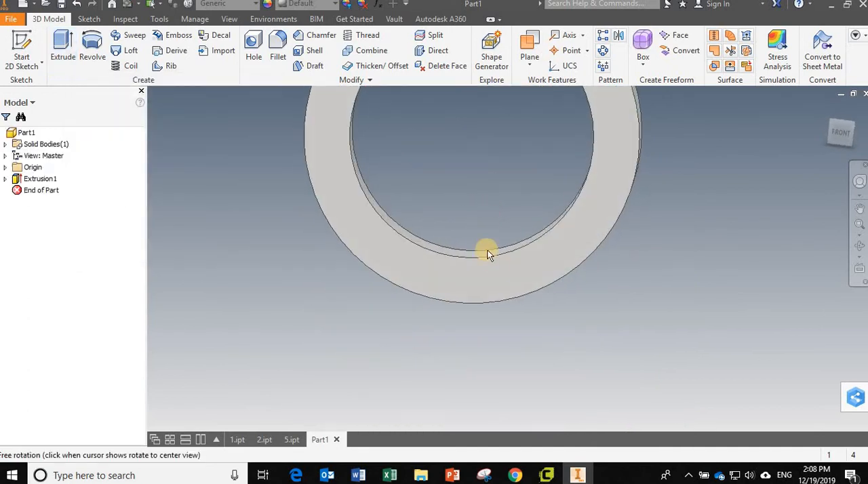
click(521, 265)
click(560, 255)
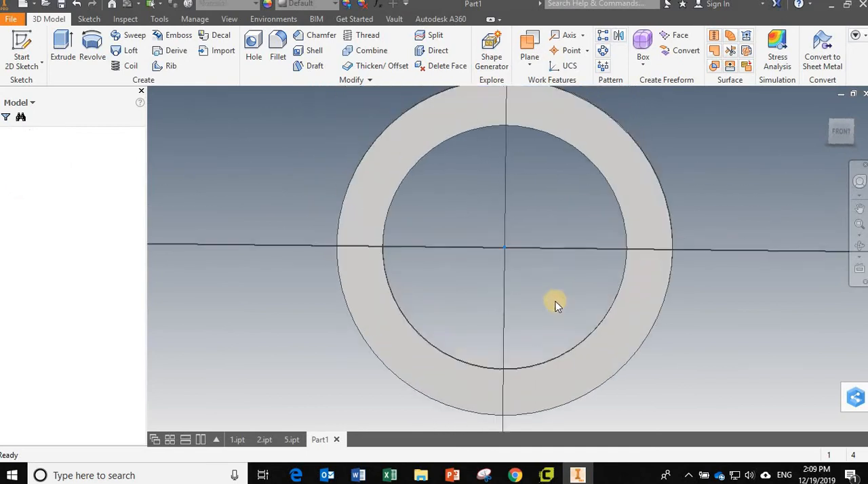
click(92, 49)
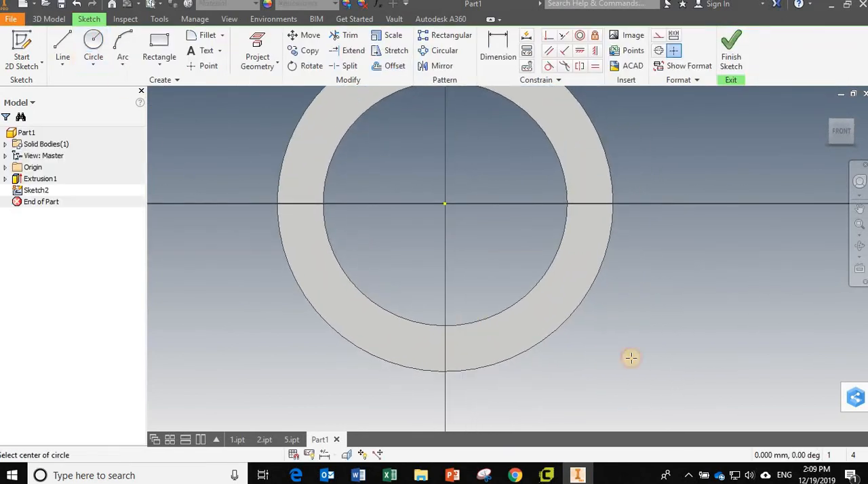
scroll(631, 358, up, 3)
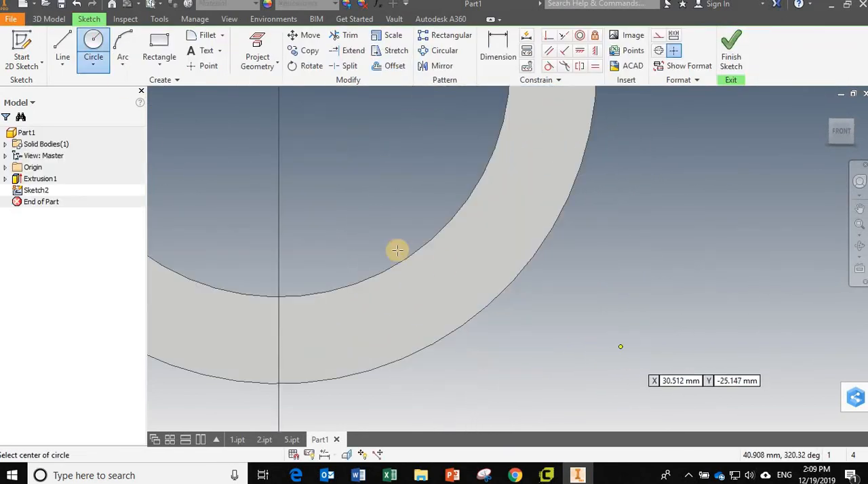
click(434, 252)
click(453, 278)
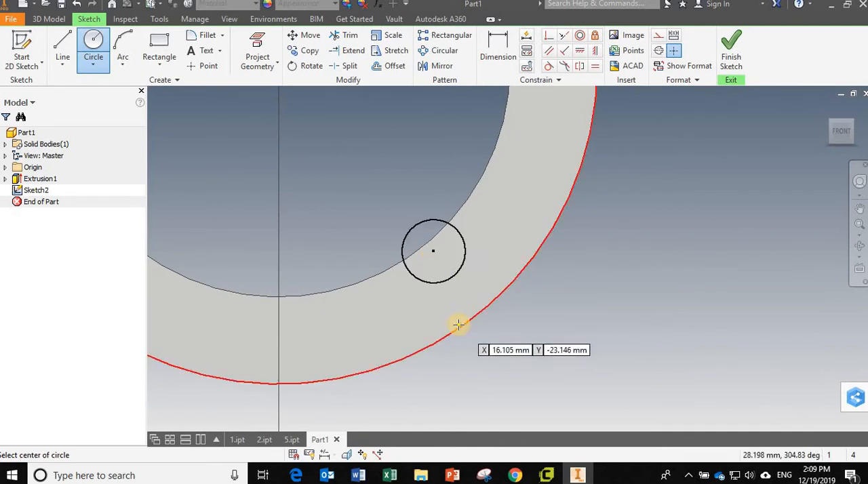
scroll(459, 326, down, 3)
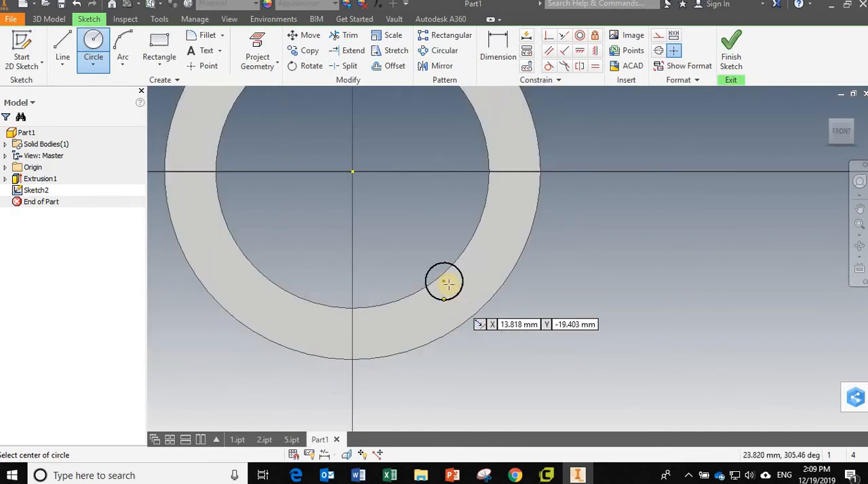
click(93, 44)
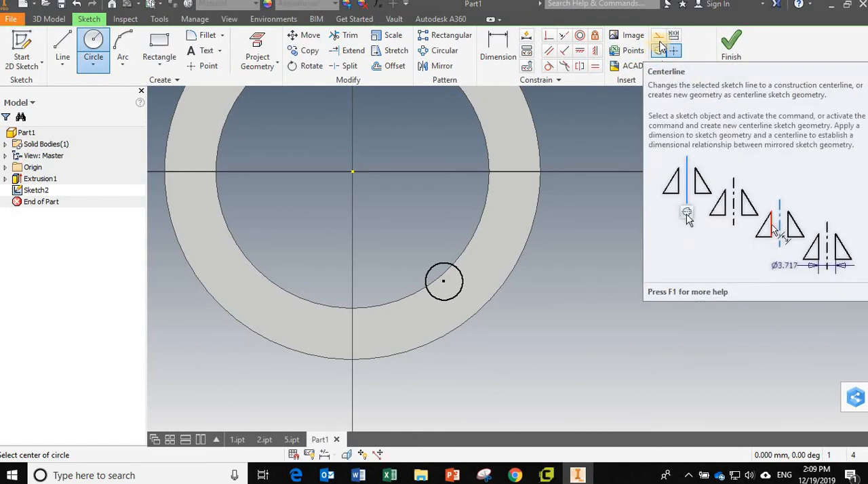
click(503, 42)
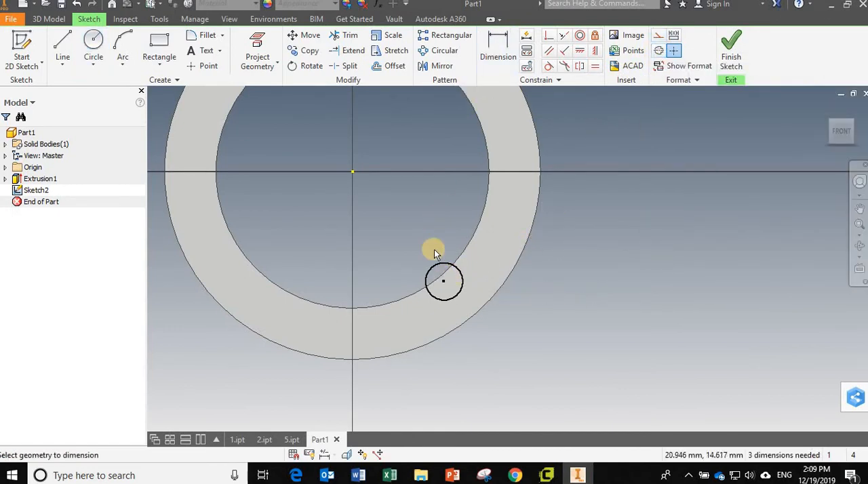
click(451, 250)
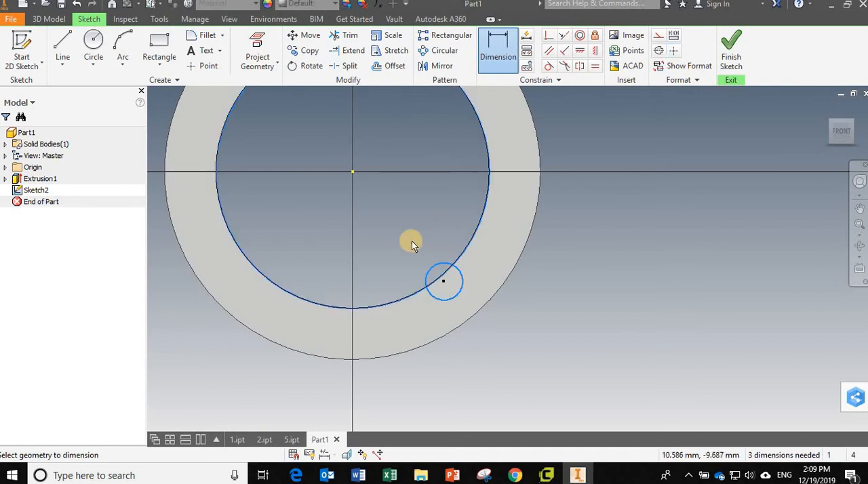
key(Escape)
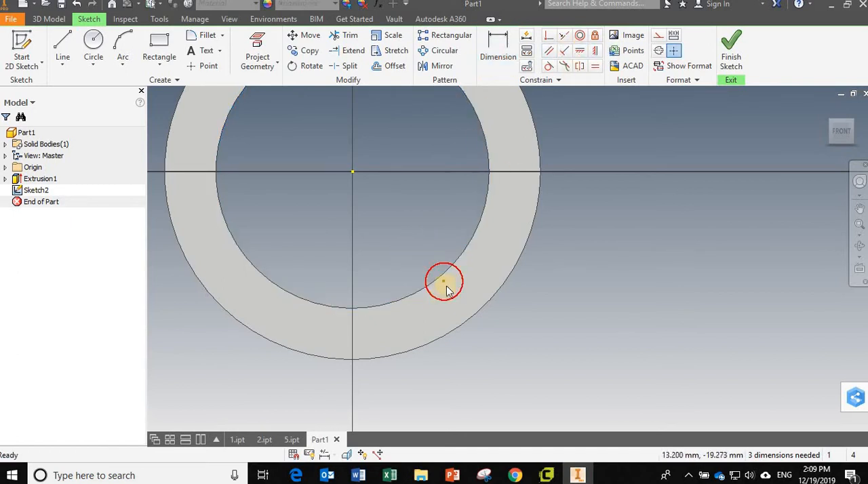
- Shift the small circle slightly outward and draw a construction circle 44 mm in diameter centred on the origin
mouse_move(448, 290)
mouse_down()
mouse_move(489, 333)
mouse_move(443, 287)
mouse_move(448, 292)
mouse_up()
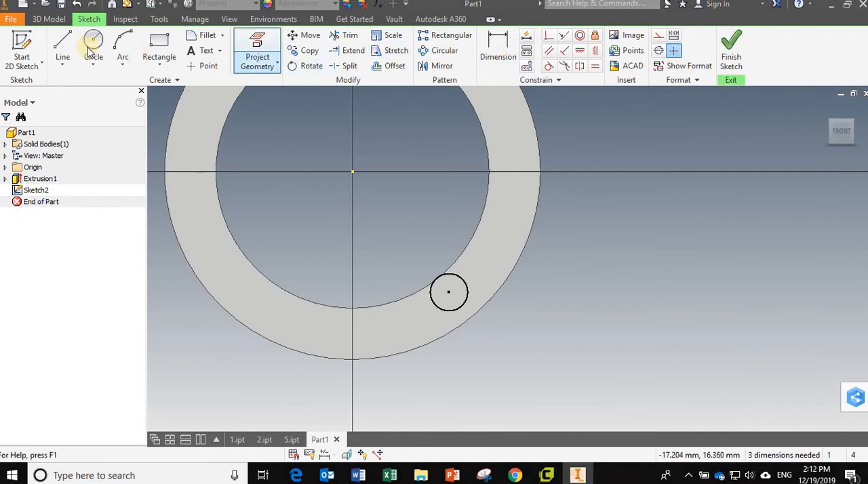
click(93, 44)
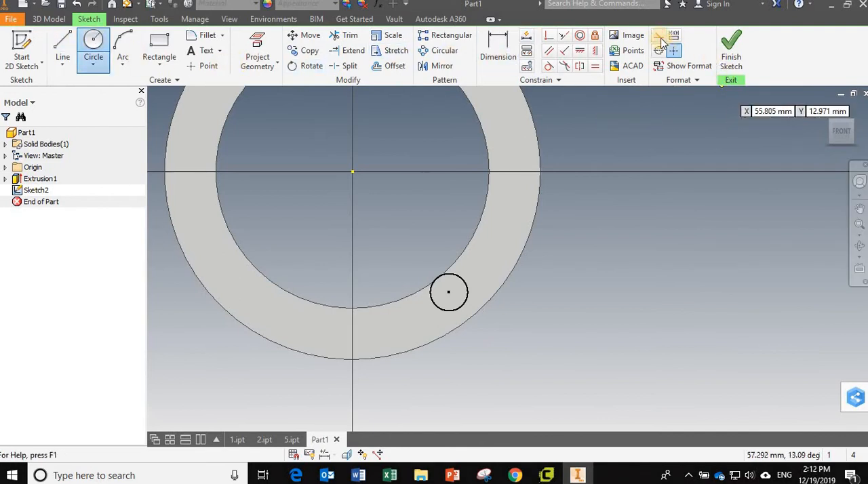
click(659, 38)
click(352, 171)
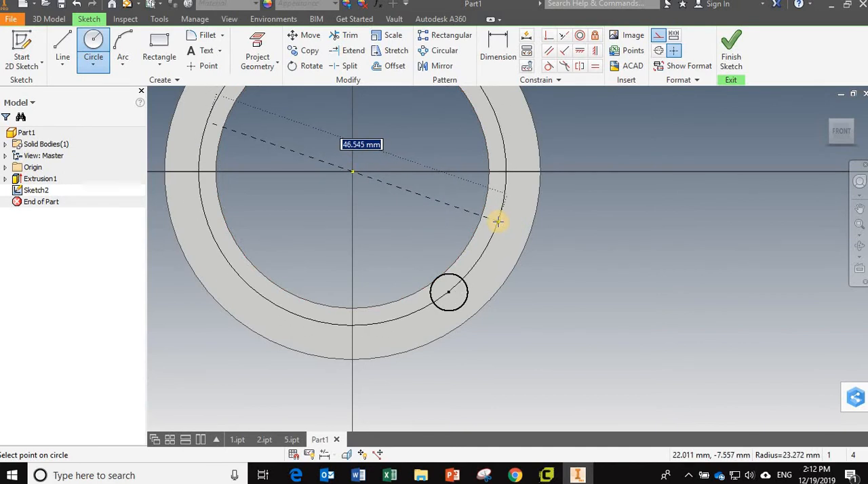
text(44)
key(Return)
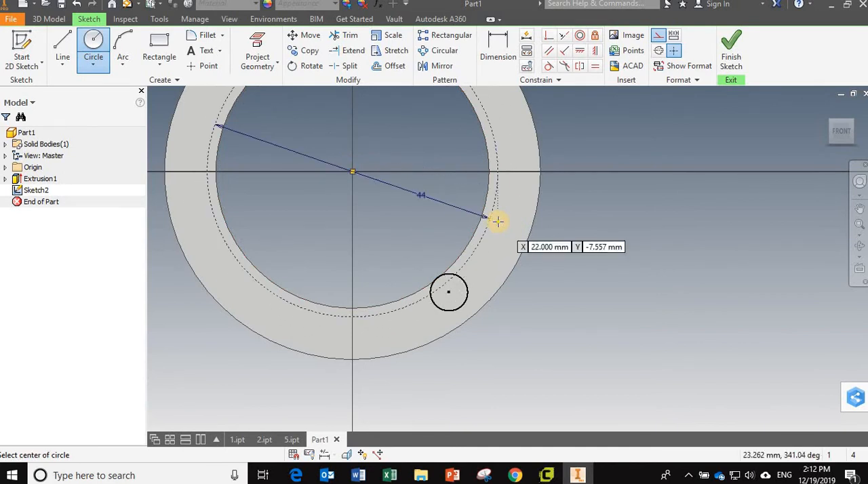
- Make the small circle's center coincident with the construction circle and set its horizontal distance from the origin to 14 mm
click(550, 35)
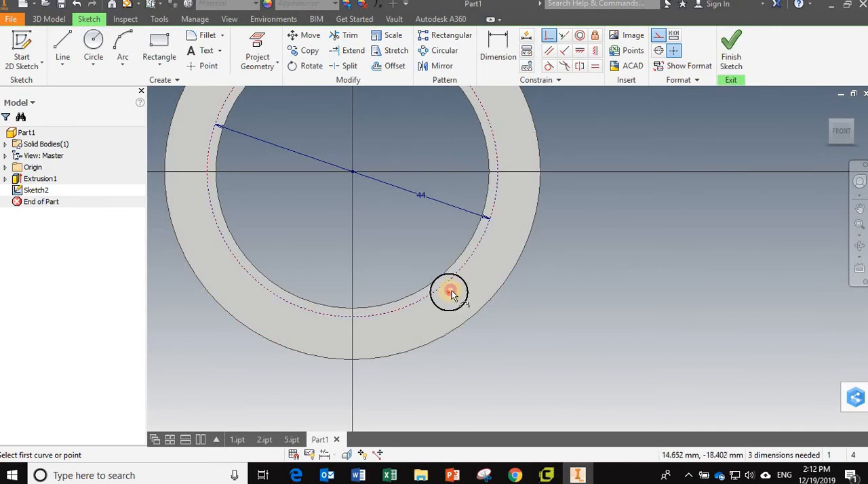
click(467, 263)
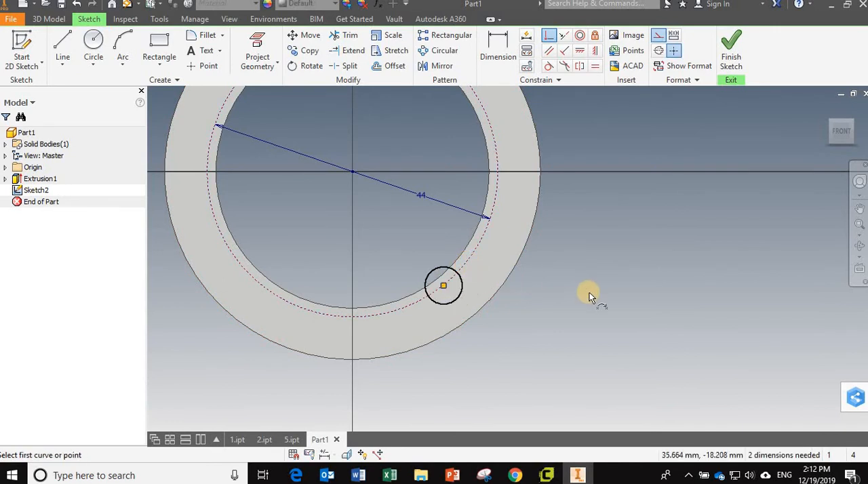
click(496, 53)
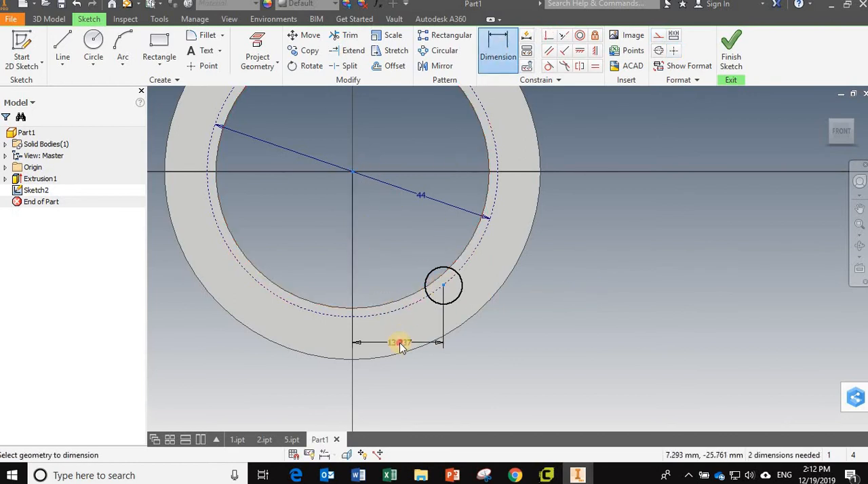
click(400, 346)
text(14)
key(Return)
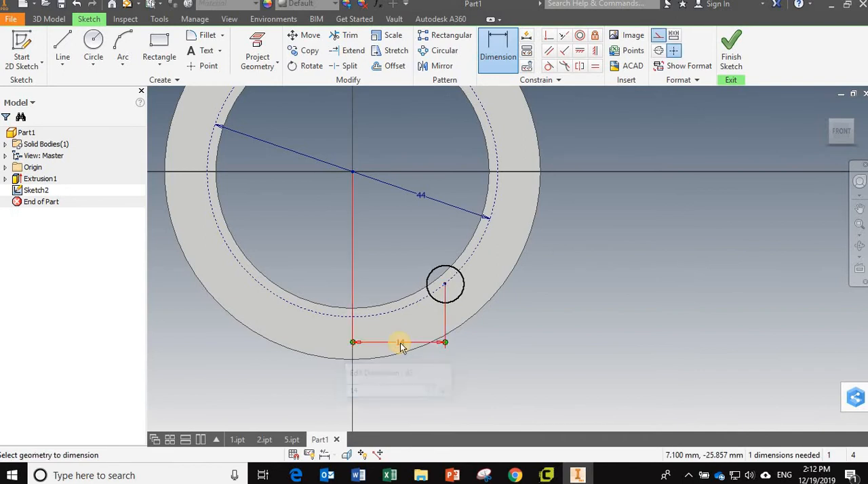
- Set the small circle's diameter to 6 mm and finish the sketch
click(734, 65)
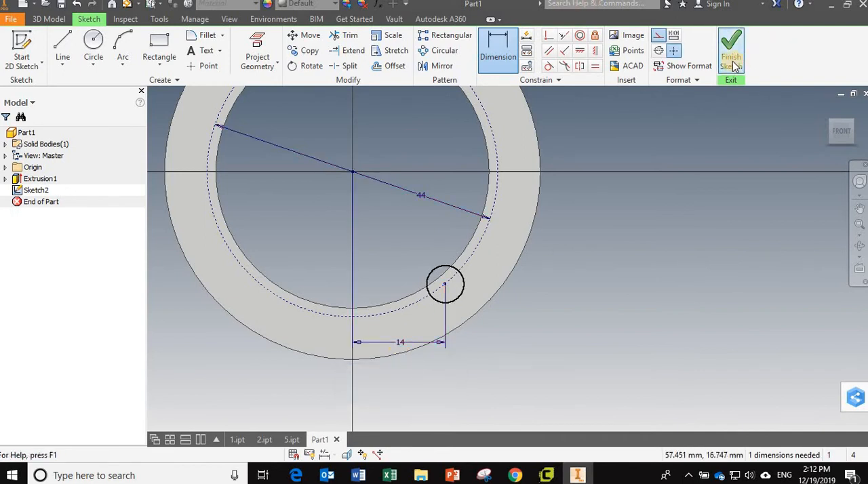
click(519, 310)
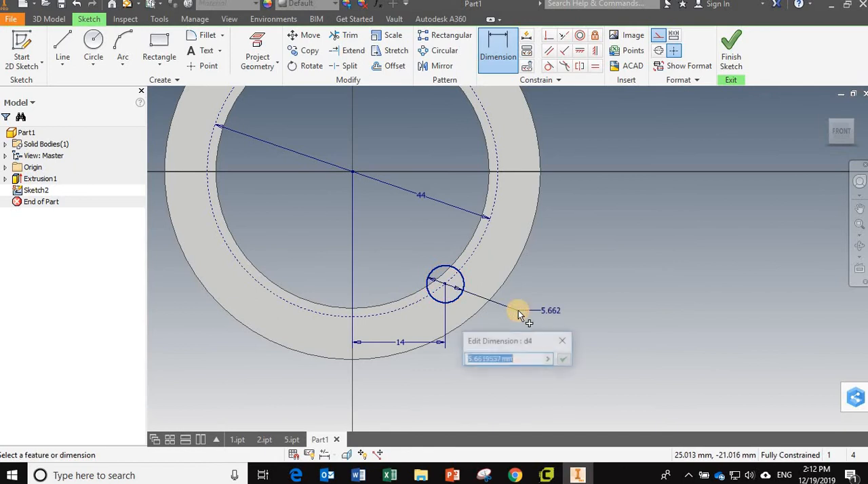
text(6)
key(Return)
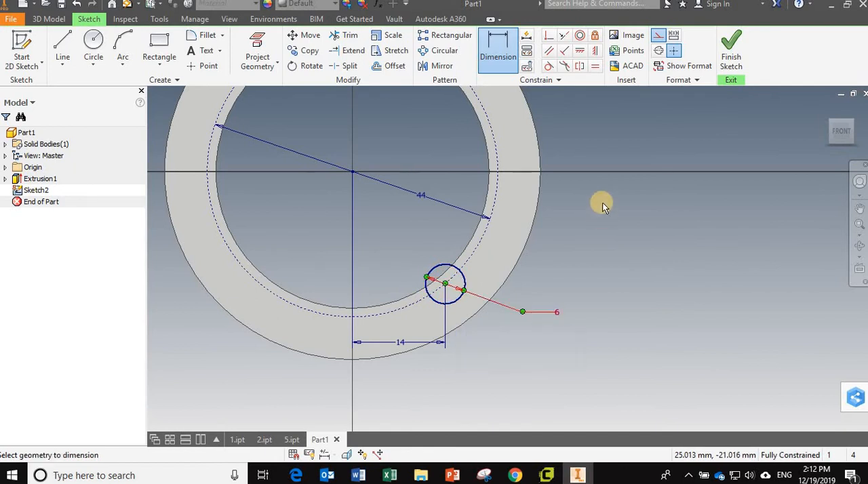
click(720, 66)
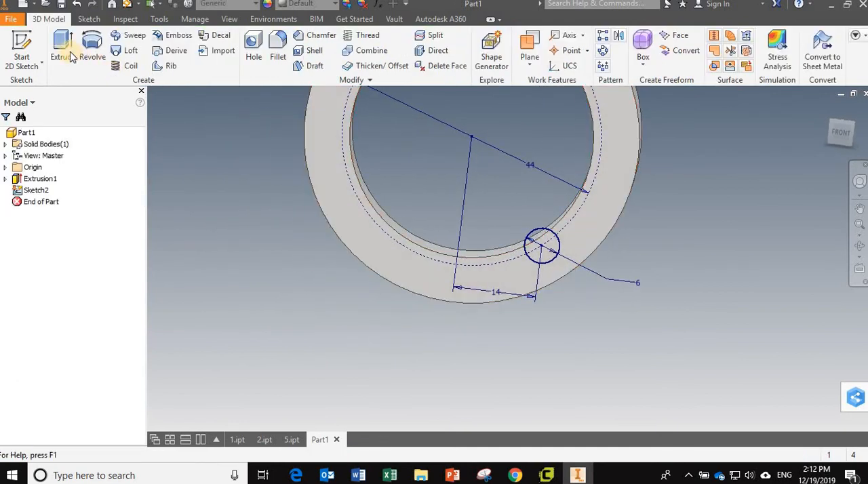
- Cut the small circle 10 mm deep through the ring with Extrude
click(68, 55)
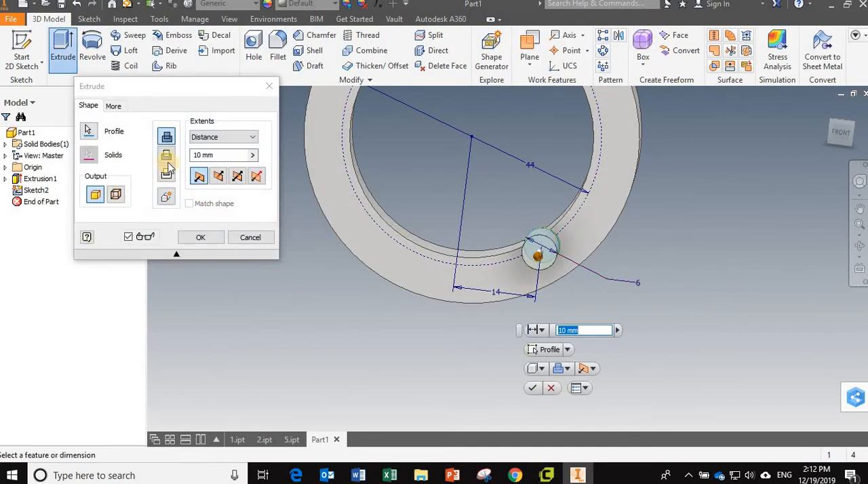
click(167, 158)
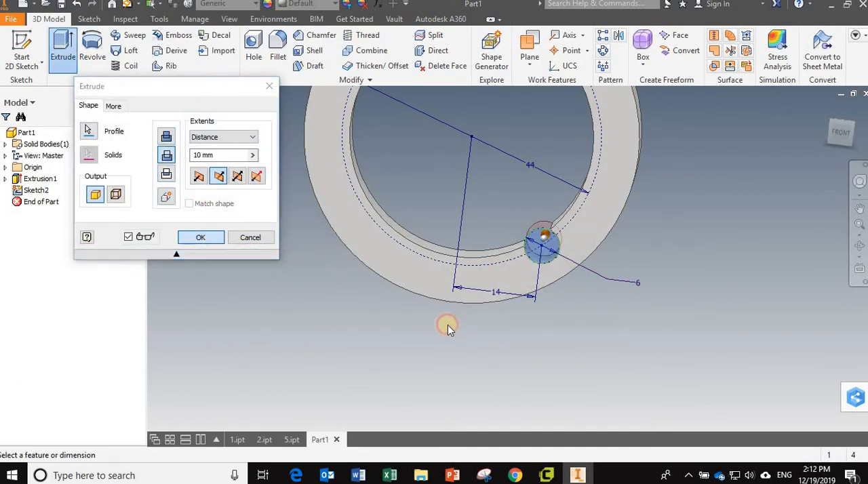
click(201, 238)
- Mirror the circular notch cut across the YZ plane to the other side of the ring
middle_drag(238, 229, 257, 319)
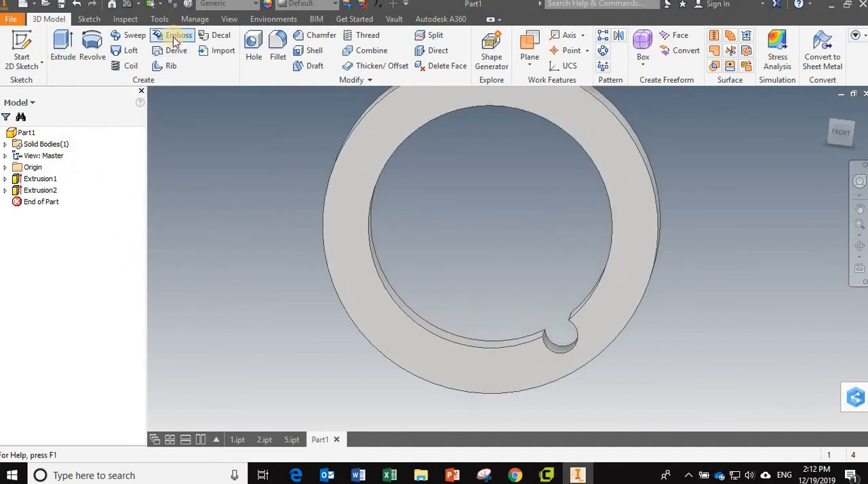
click(619, 34)
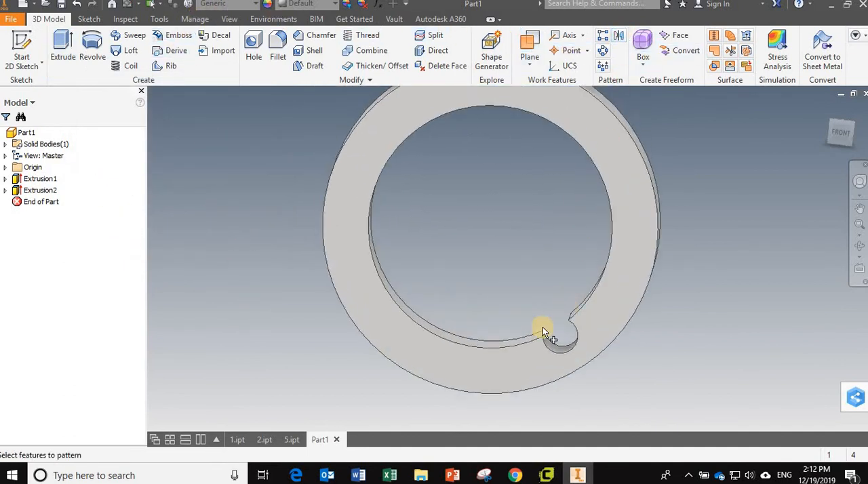
click(36, 190)
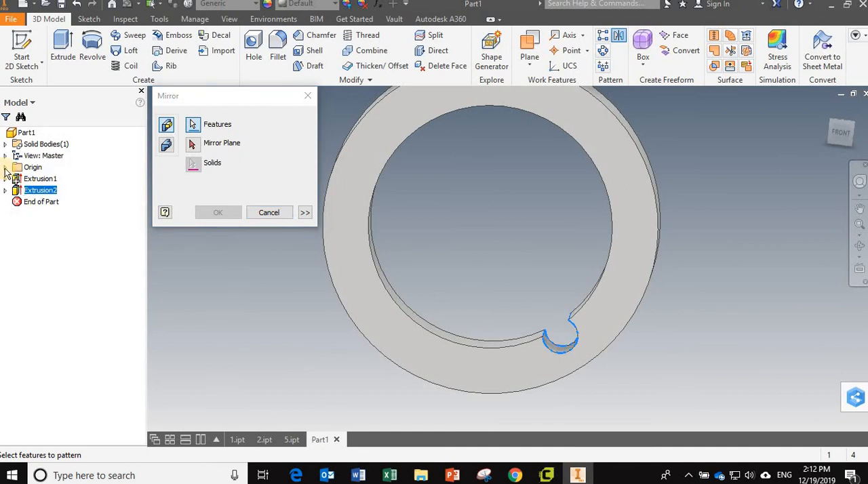
click(6, 167)
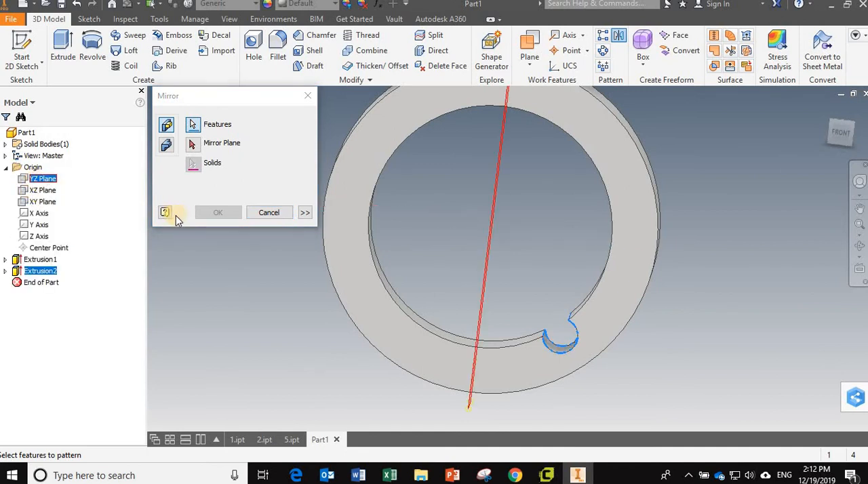
click(194, 146)
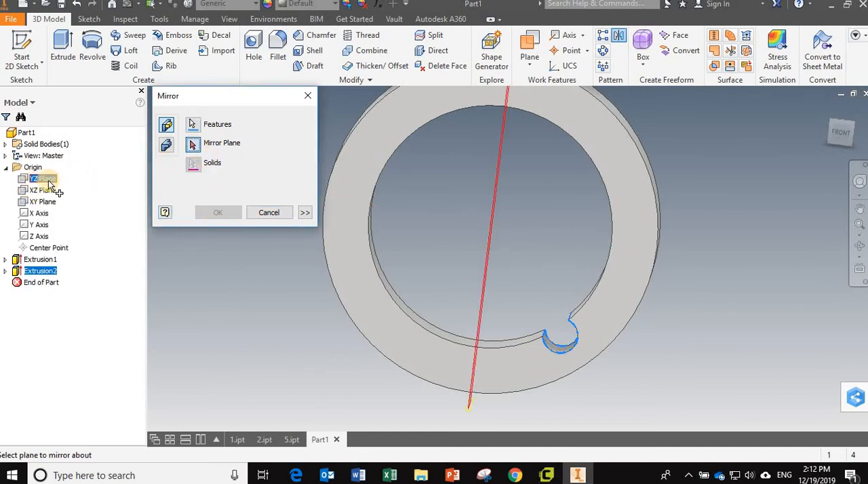
click(43, 178)
click(215, 214)
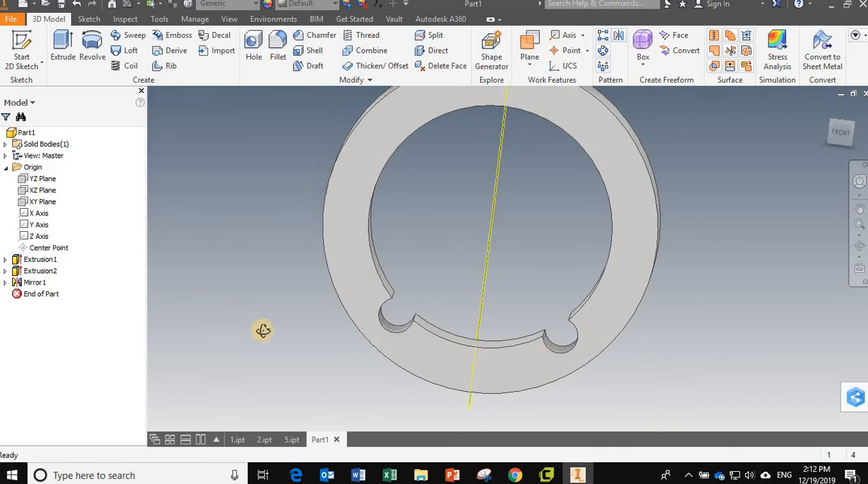
drag(262, 331, 239, 331)
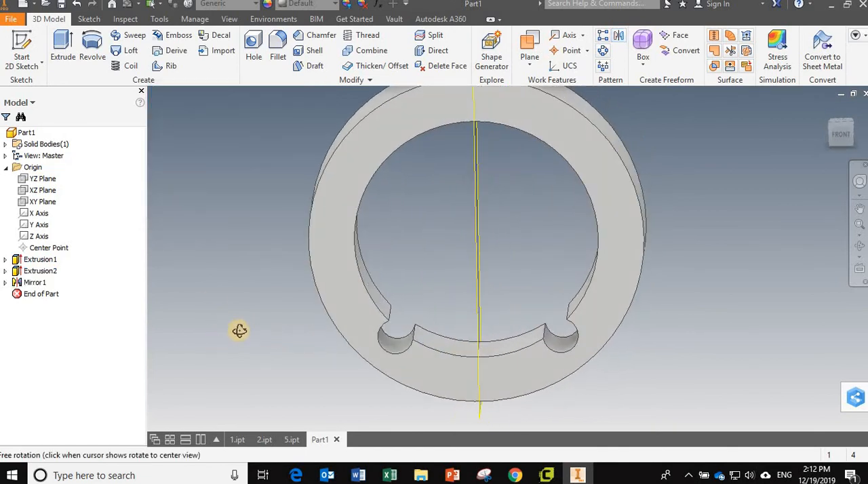
shift+middle_drag(239, 330, 193, 292)
- Look through 5.ipt and 2.ipt, and examine the dimensions in the first extrusion's sketch of 1.ipt
click(293, 440)
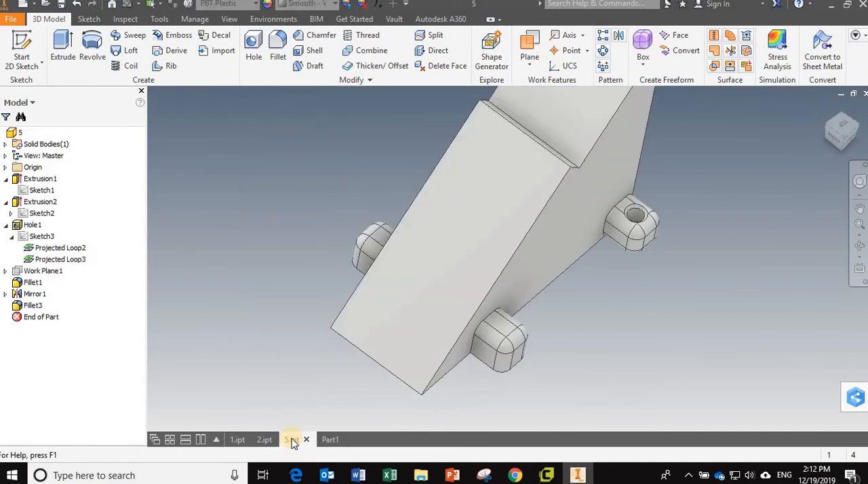
click(265, 440)
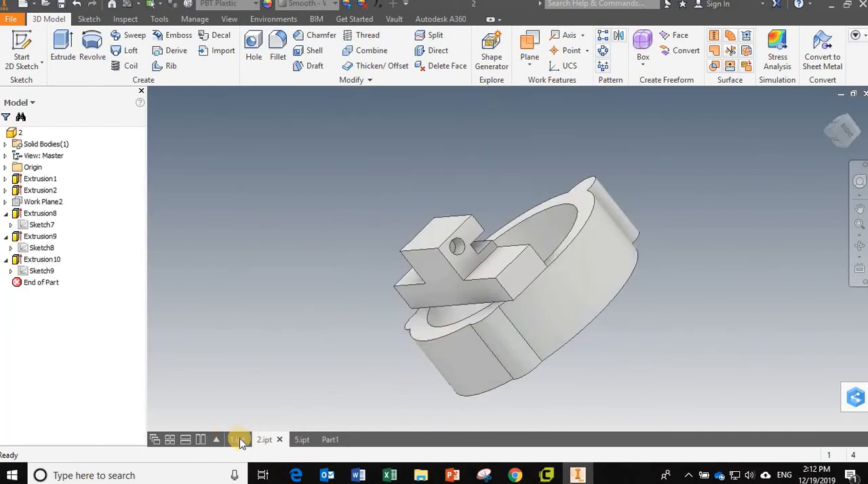
click(237, 440)
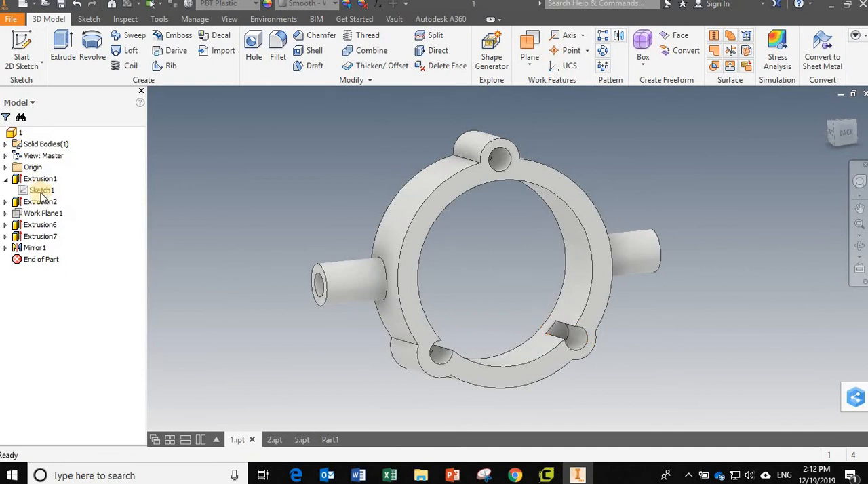
double_click(38, 192)
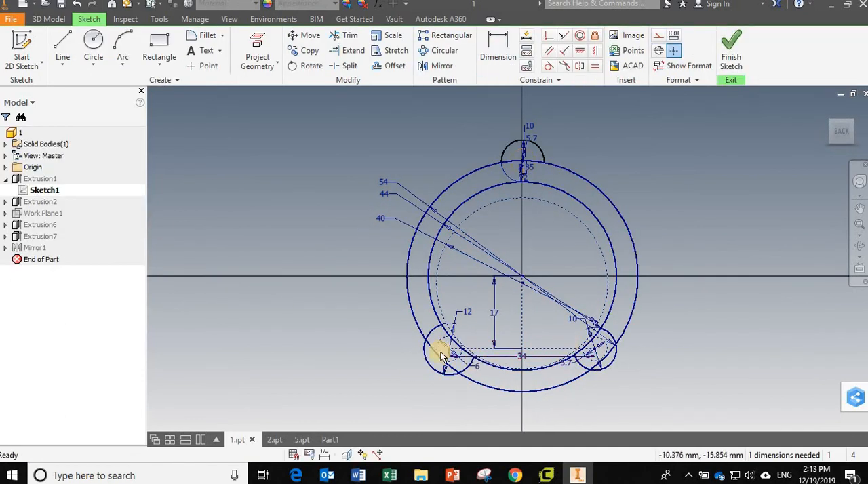
click(733, 53)
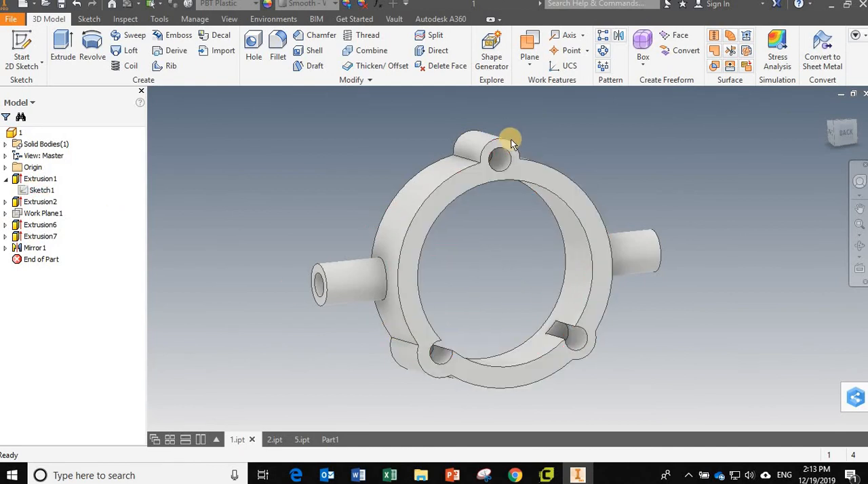
- Set the 6 mm circle dimension in the first extrusion's sketch to the named parameter pencildia=6 and finish the sketch
double_click(34, 192)
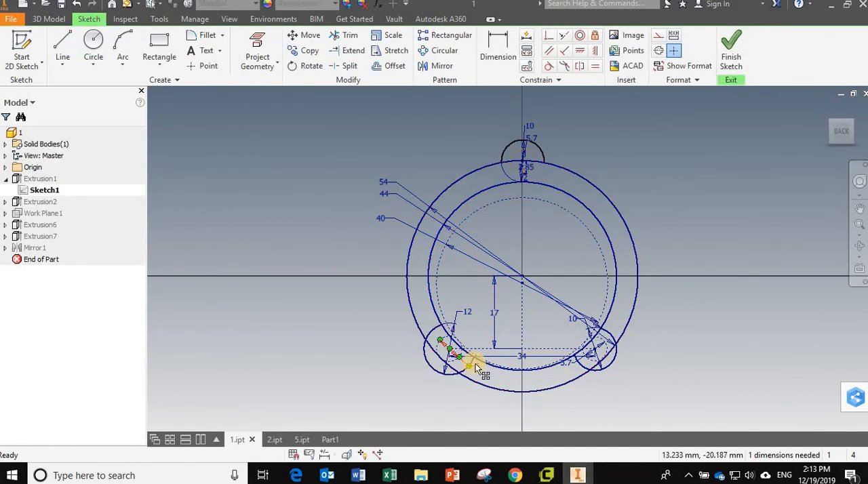
click(476, 364)
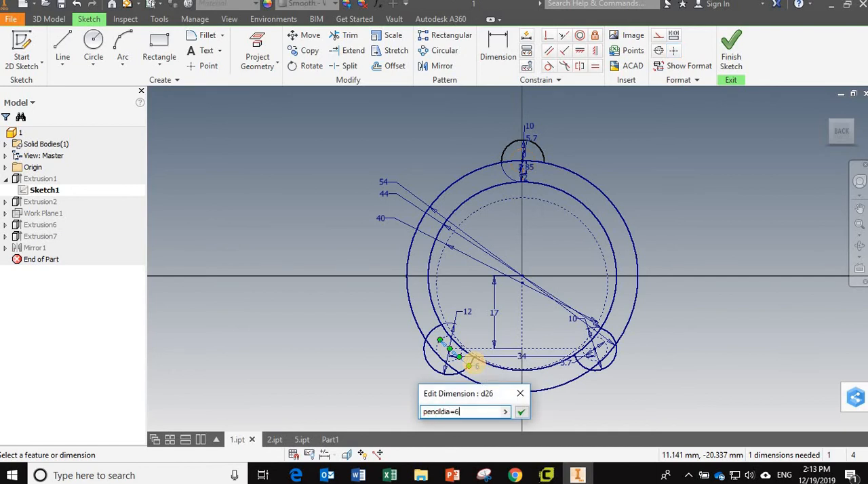
key(Return)
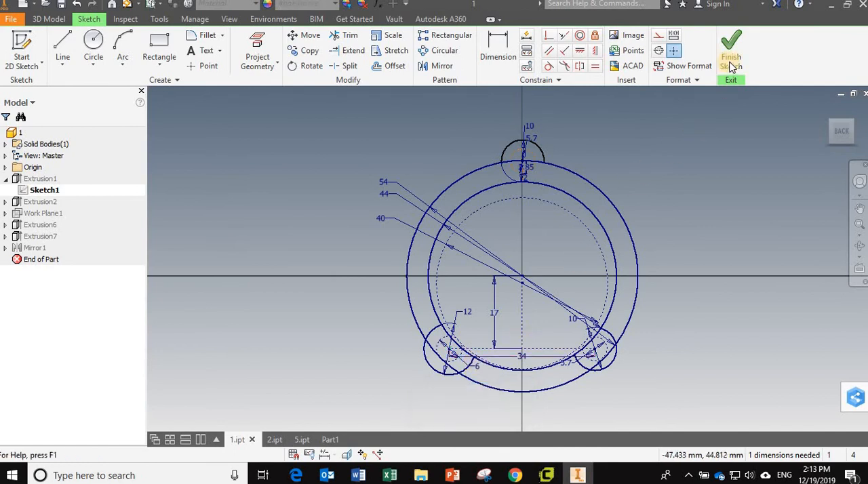
click(732, 55)
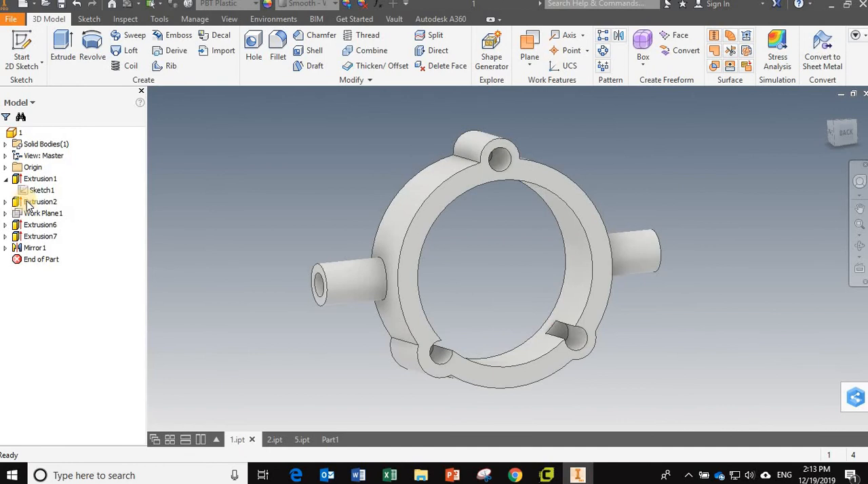
- Open the second extrusion's sketch and set the upper hole's diameter to the parameter pencildia
click(5, 202)
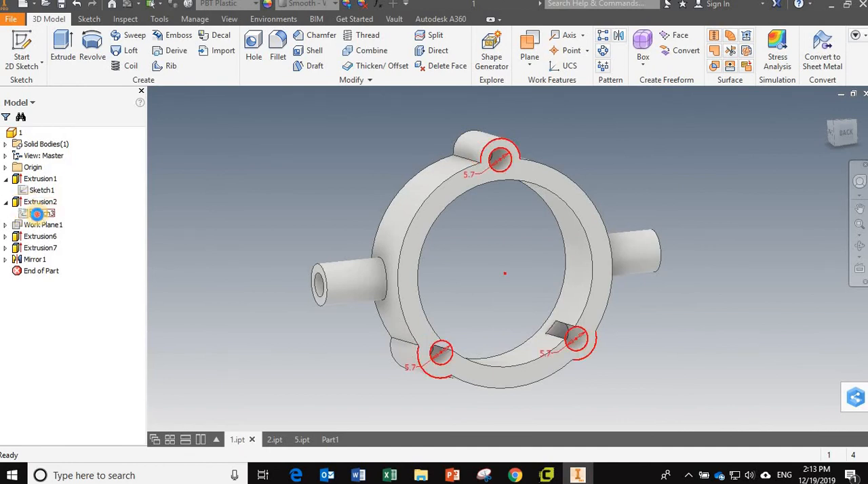
double_click(37, 213)
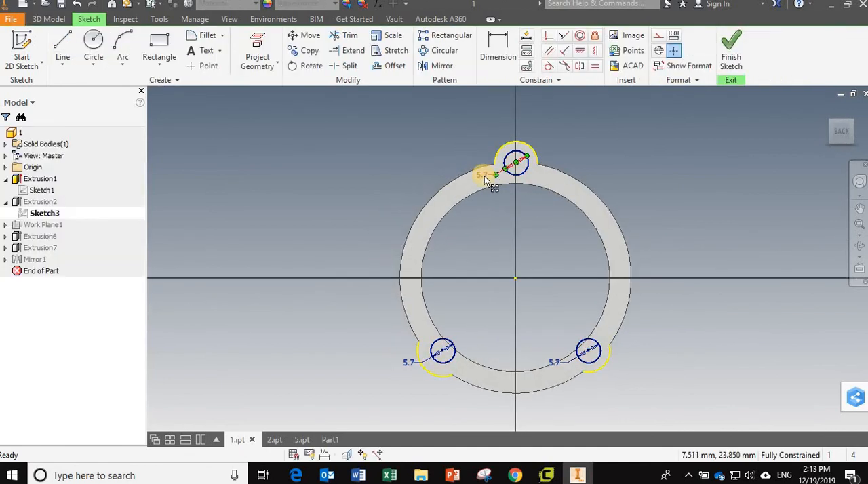
double_click(483, 175)
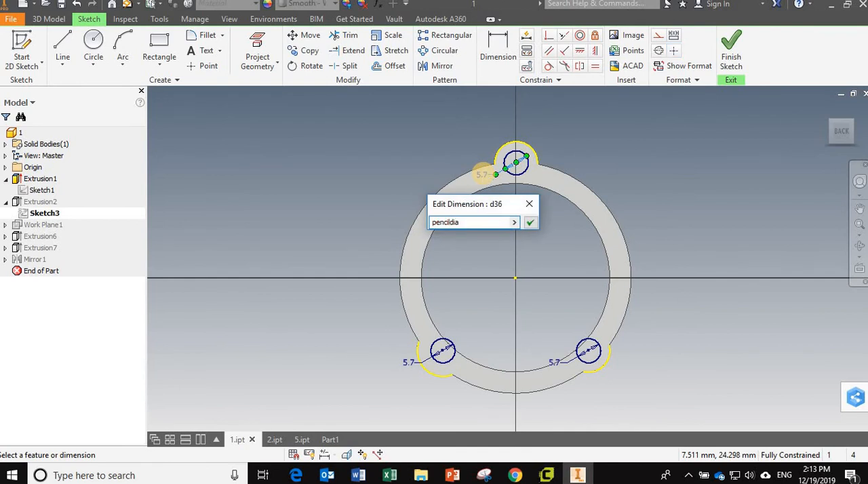
text(pencildia)
key(Return)
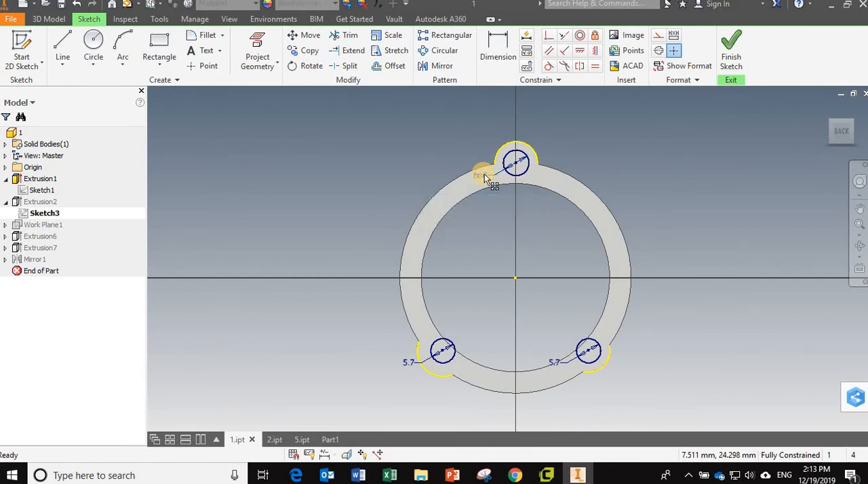
- Set the diameters of the two lower holes to the parameter pencildia
double_click(409, 361)
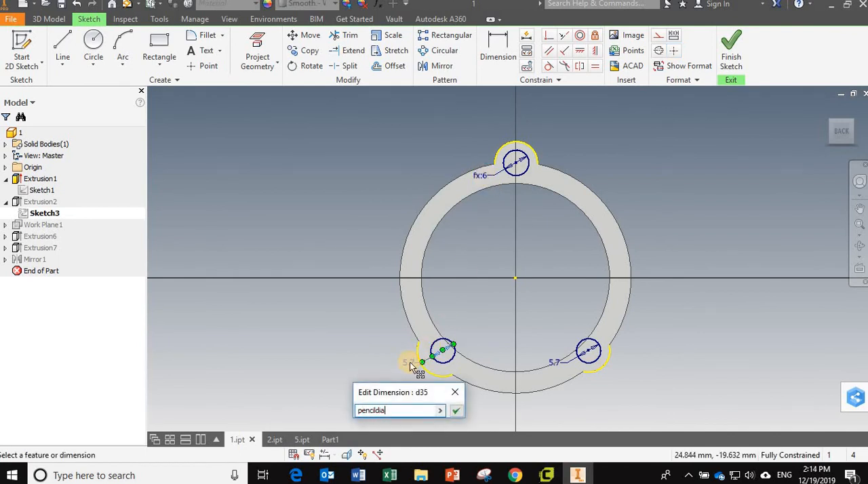
text(pencildia)
key(Return)
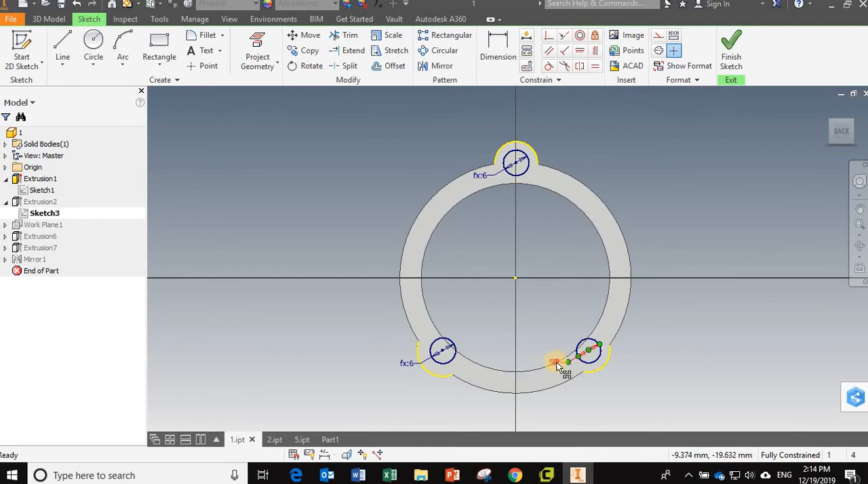
double_click(554, 362)
text(pe)
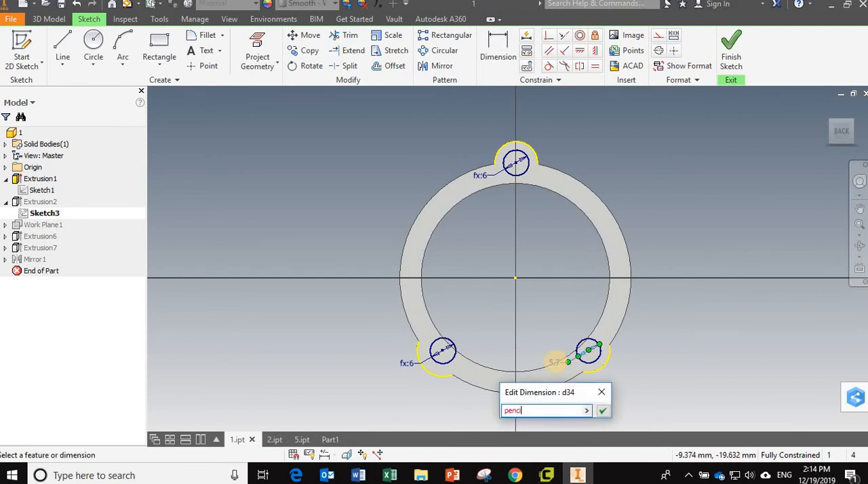
text(ncildia)
key(Return)
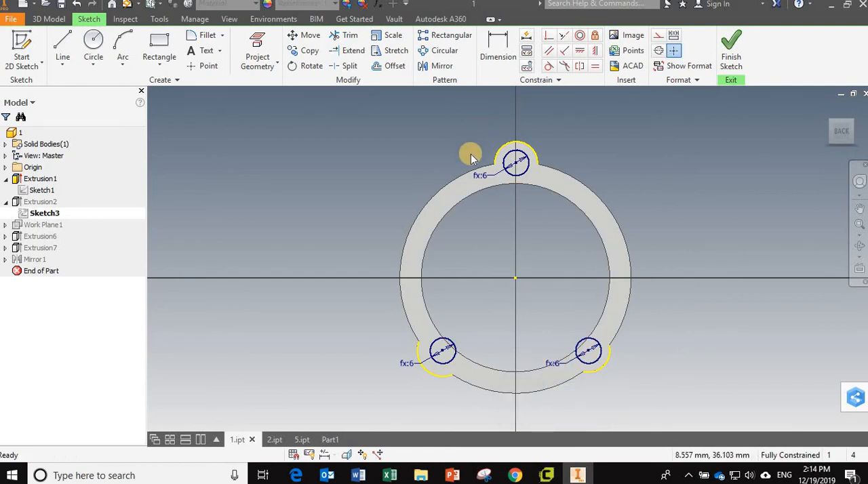
- Set the upper hole's diameter to 4 mm and finish the sketch
double_click(483, 176)
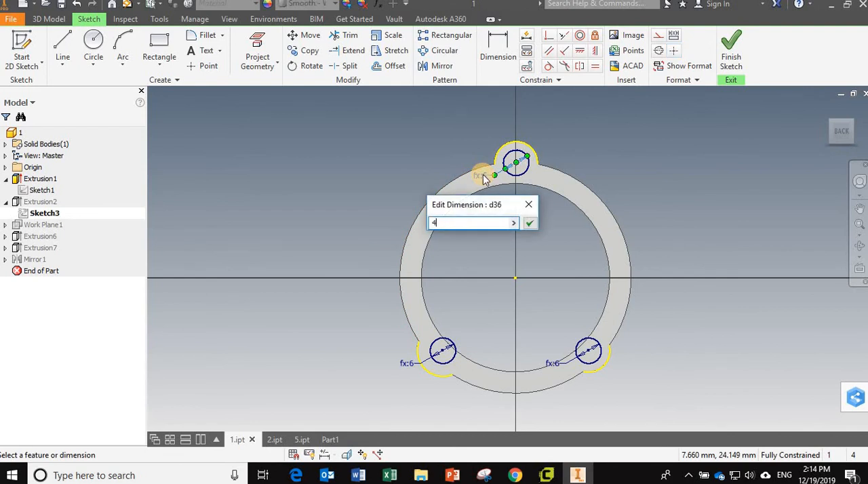
key(Return)
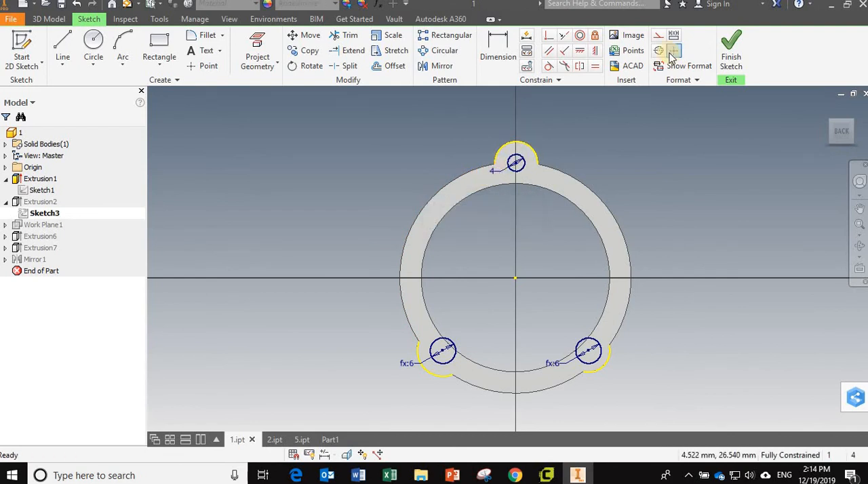
click(730, 49)
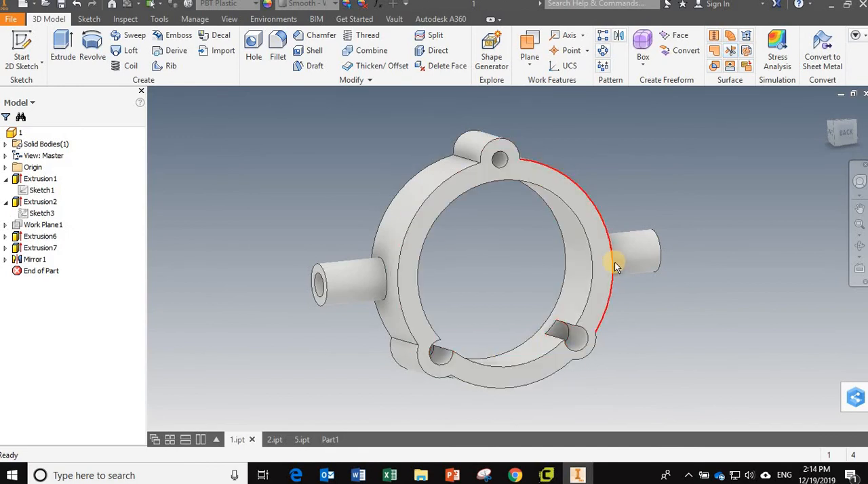
- Switch to the new ring part, Part1, and close it without saving
mouse_move(615, 262)
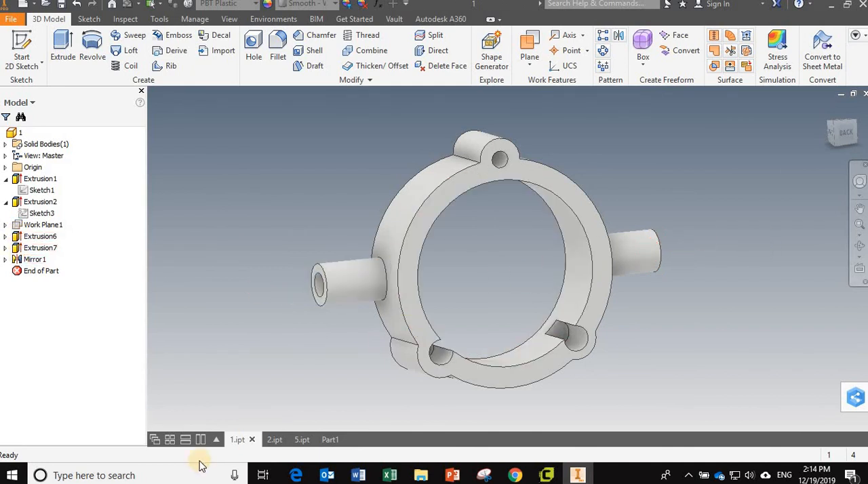
click(273, 440)
click(300, 440)
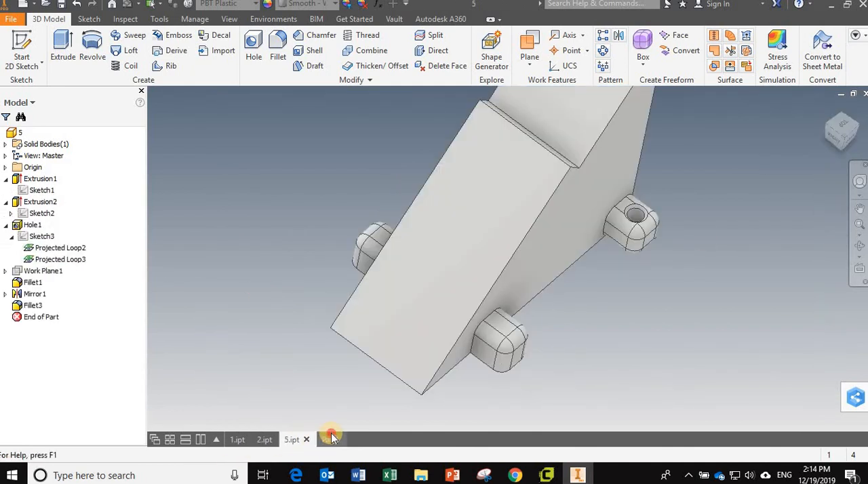
click(330, 439)
scroll(312, 383, up, 2)
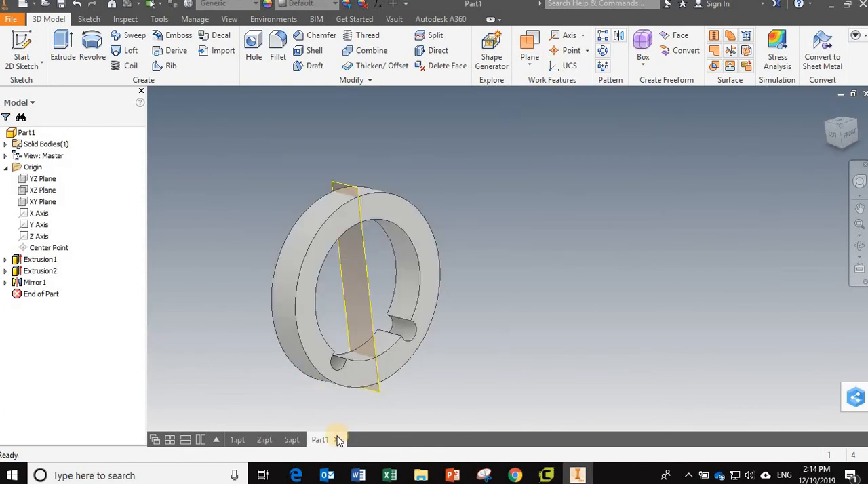
click(336, 440)
click(397, 263)
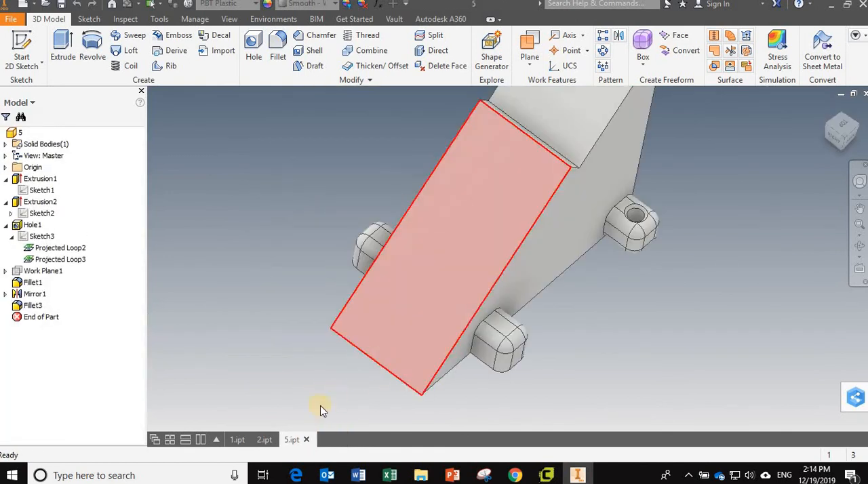
- Examine the wedge body and rounded side lugs of 5.ipt, and return to 1.ipt
shift+middle_drag(508, 353, 401, 381)
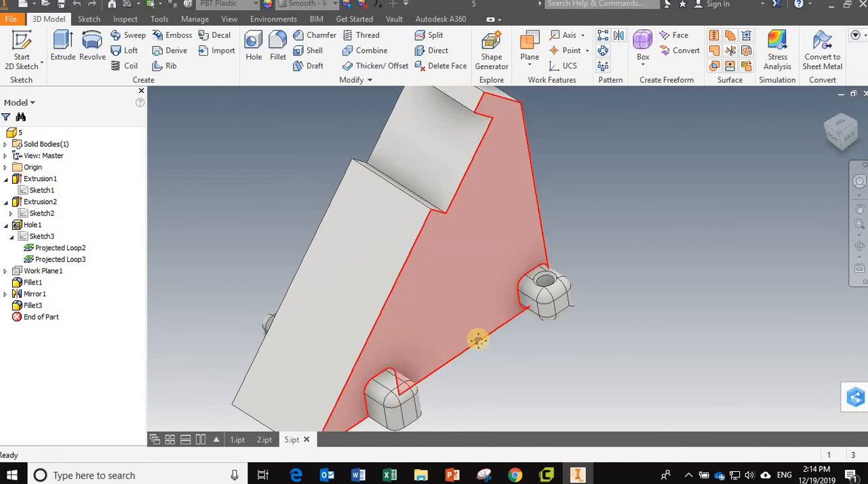
middle_drag(479, 340, 566, 287)
scroll(427, 356, down, 4)
scroll(428, 355, up, 3)
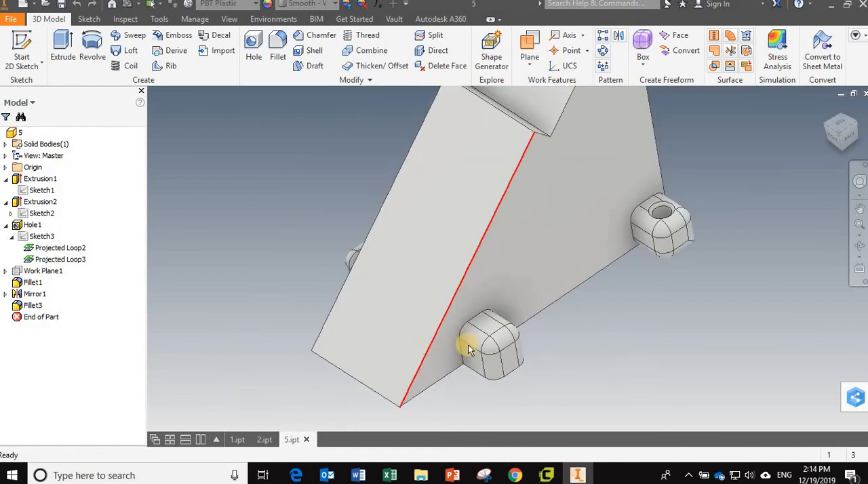
middle_drag(609, 351, 557, 367)
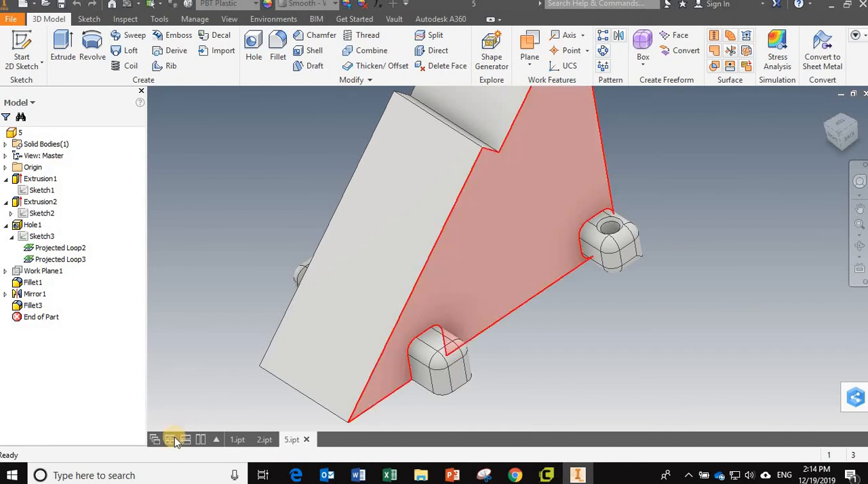
click(265, 439)
click(239, 440)
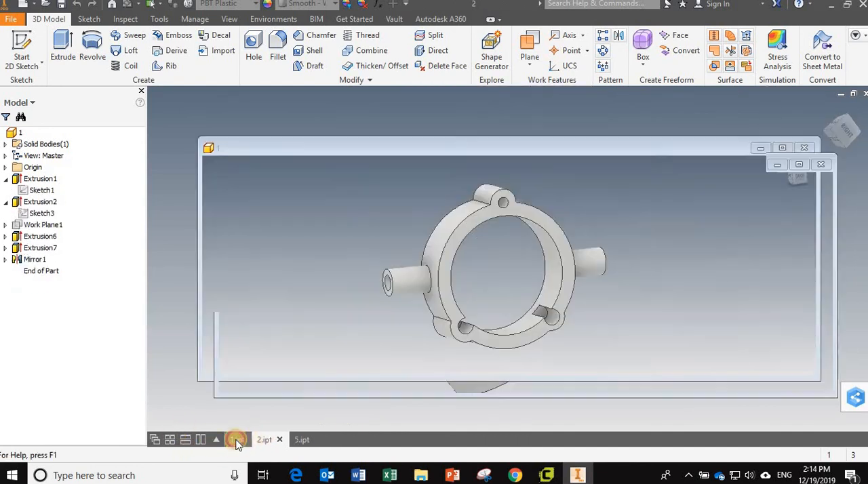